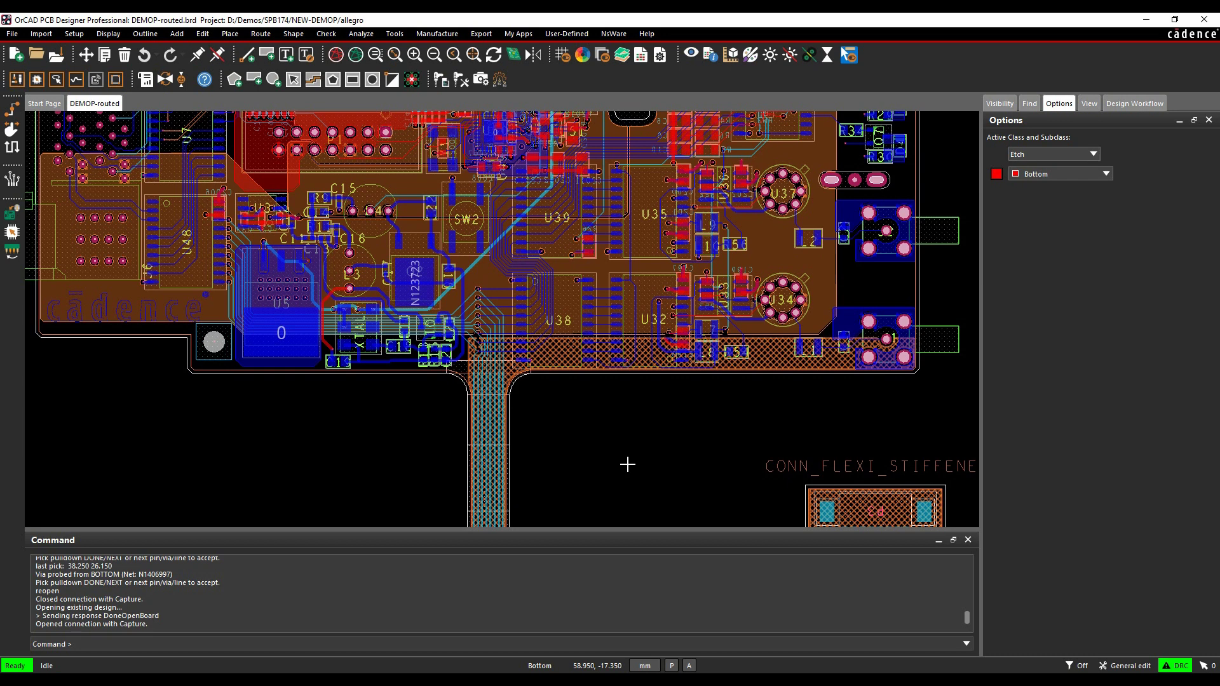
Step: Switch to Manufacture > Dimension Environment and call up the dimensioning command menu on the canvas
scroll(627, 464, down, 5)
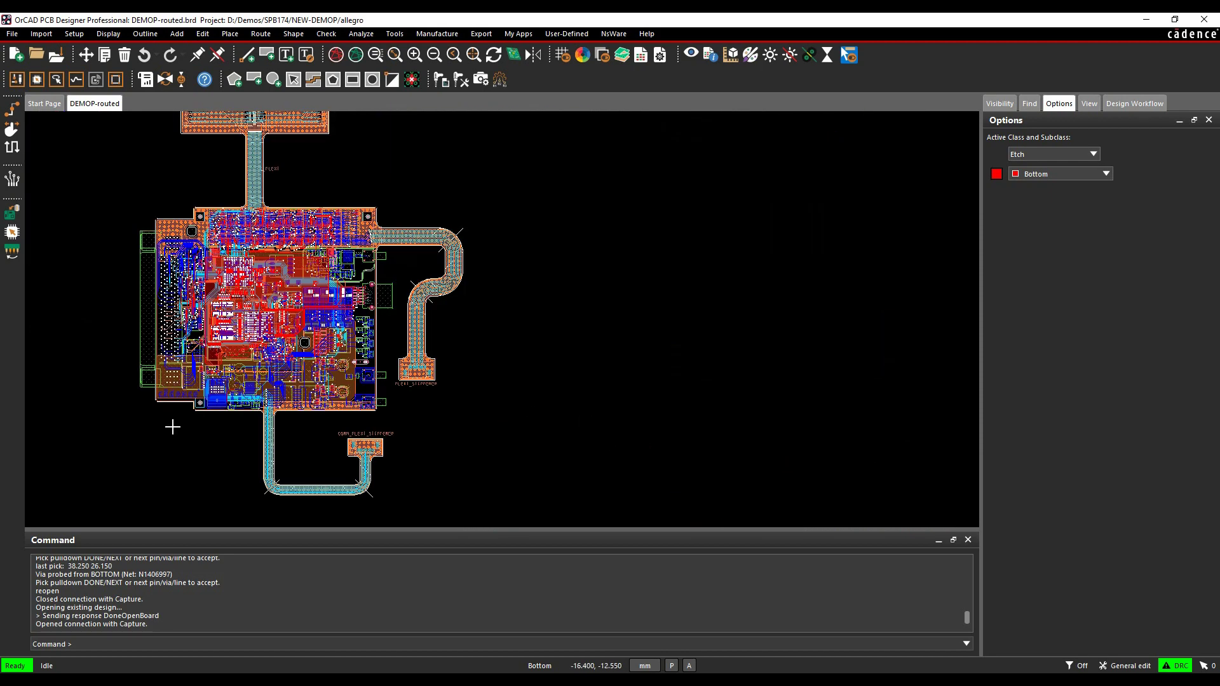
scroll(199, 417, up, 4)
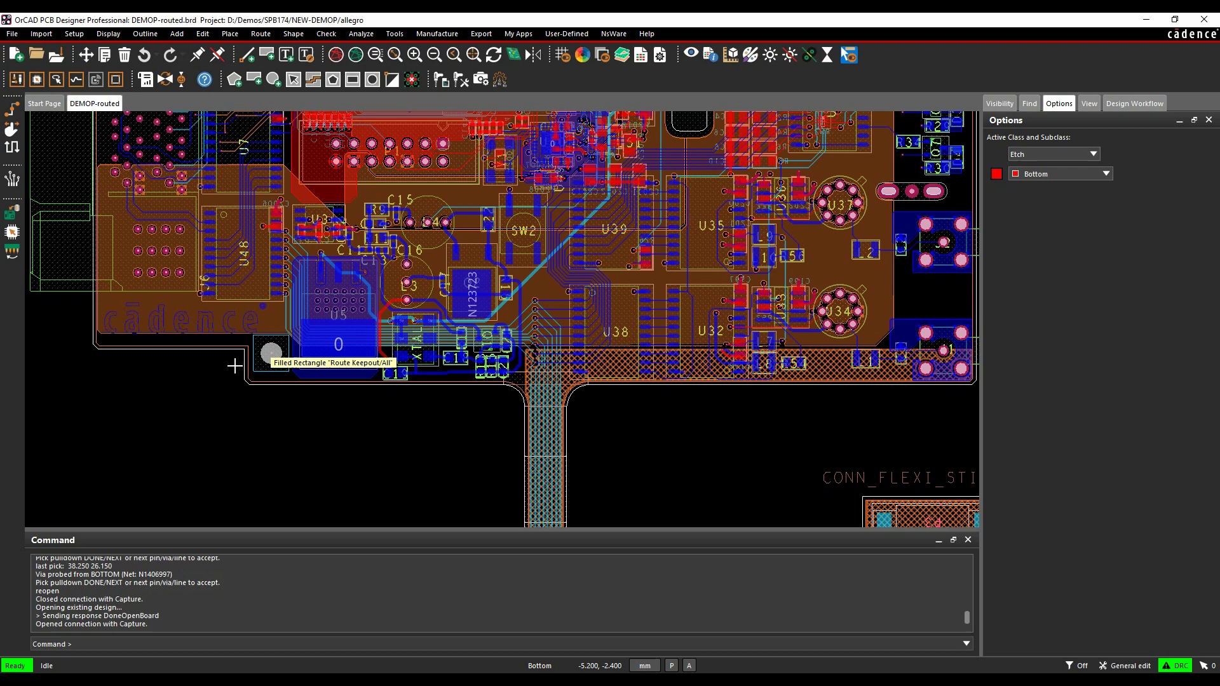
scroll(242, 395, down, 2)
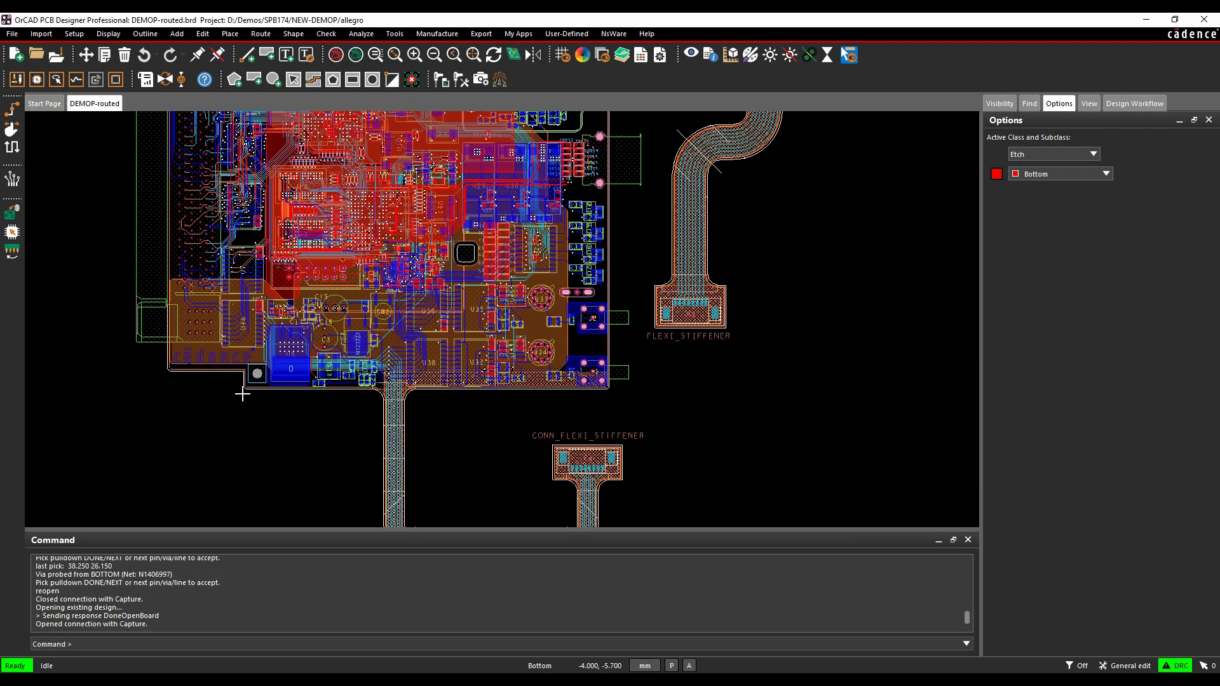
scroll(242, 395, down, 2)
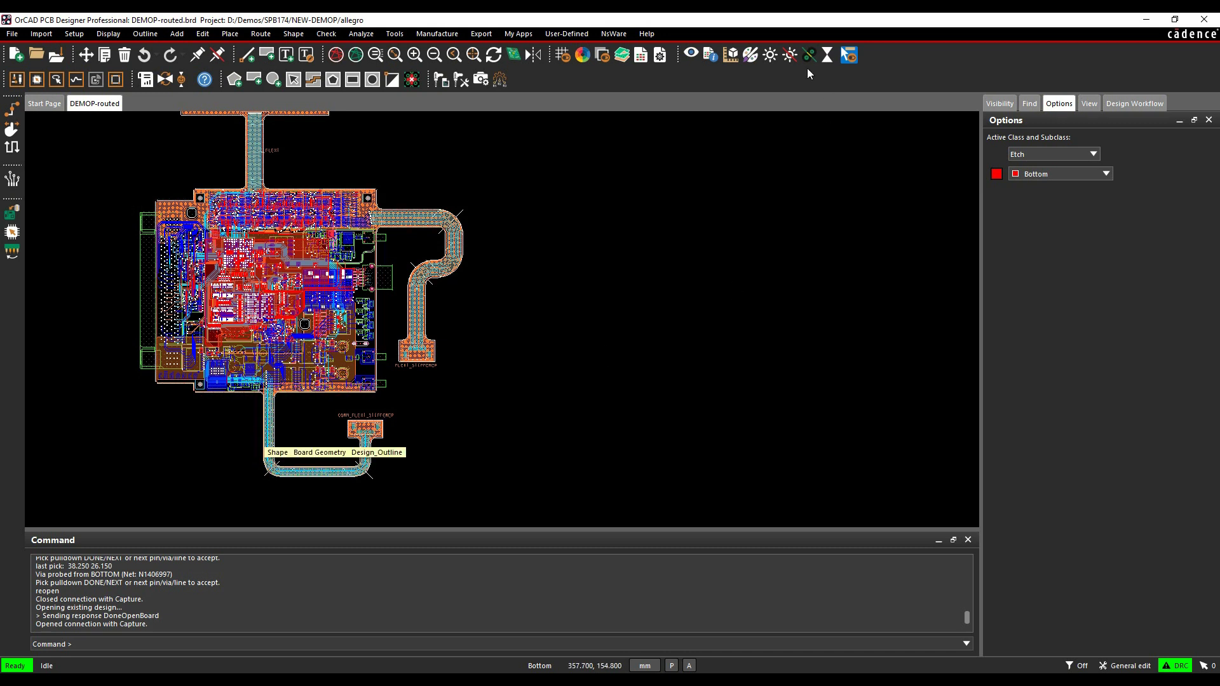
click(438, 34)
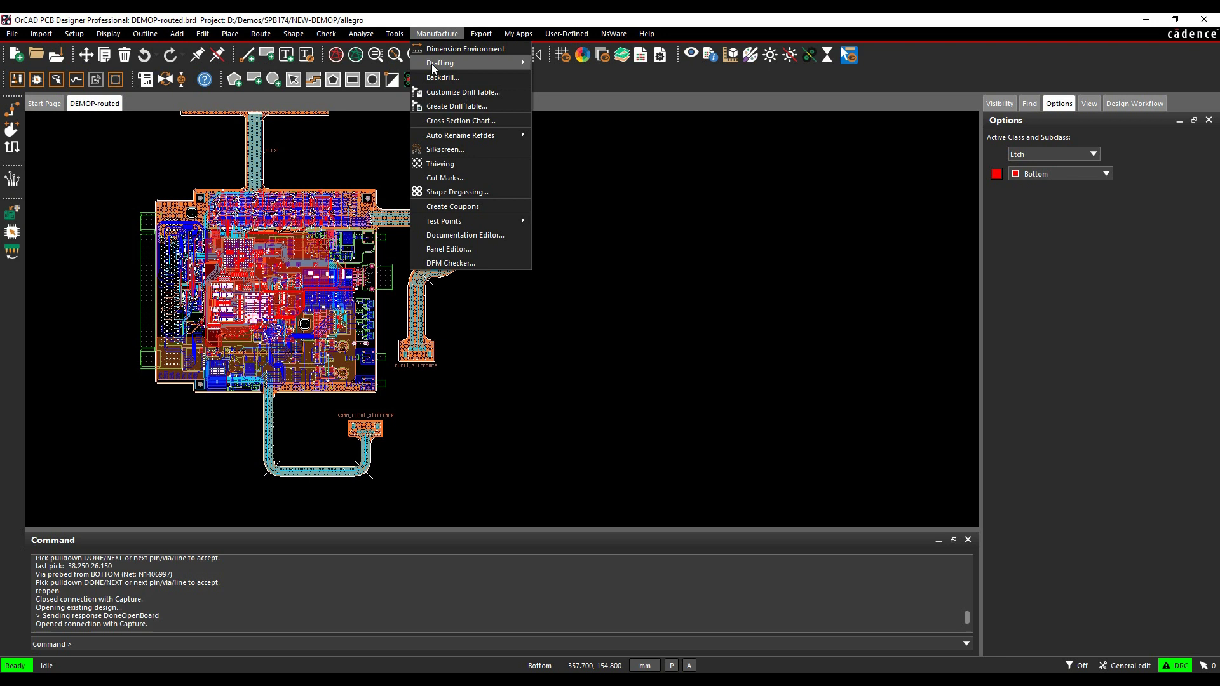
click(478, 49)
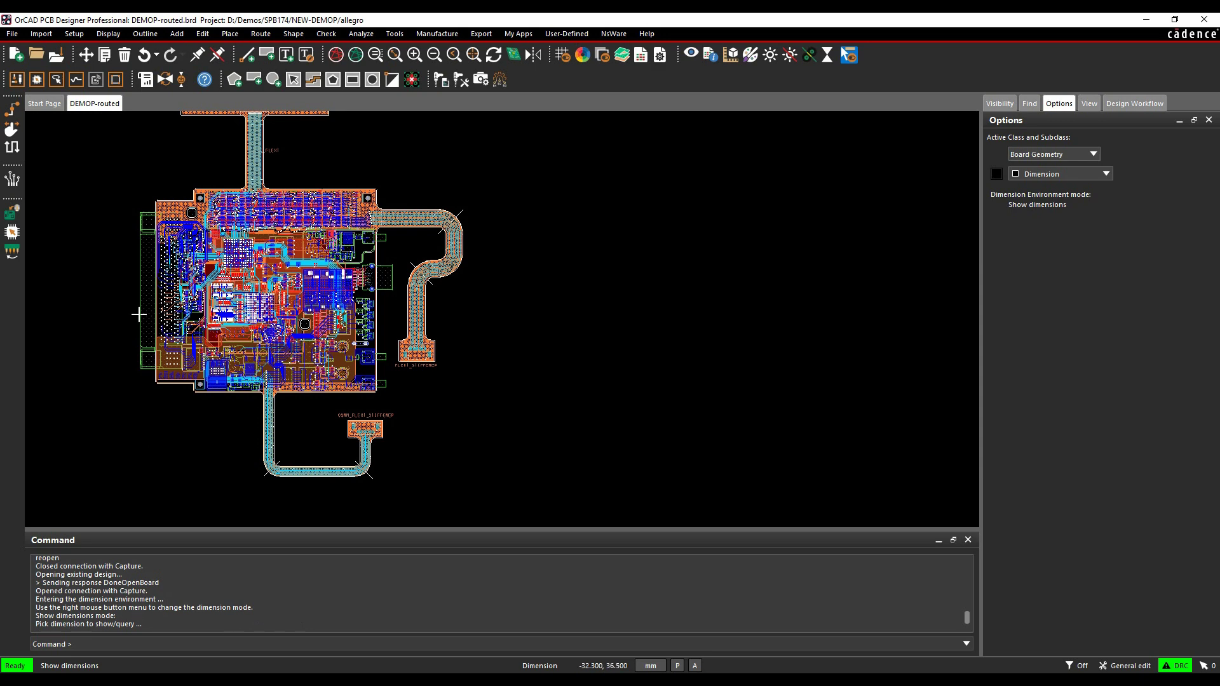
right_click(100, 285)
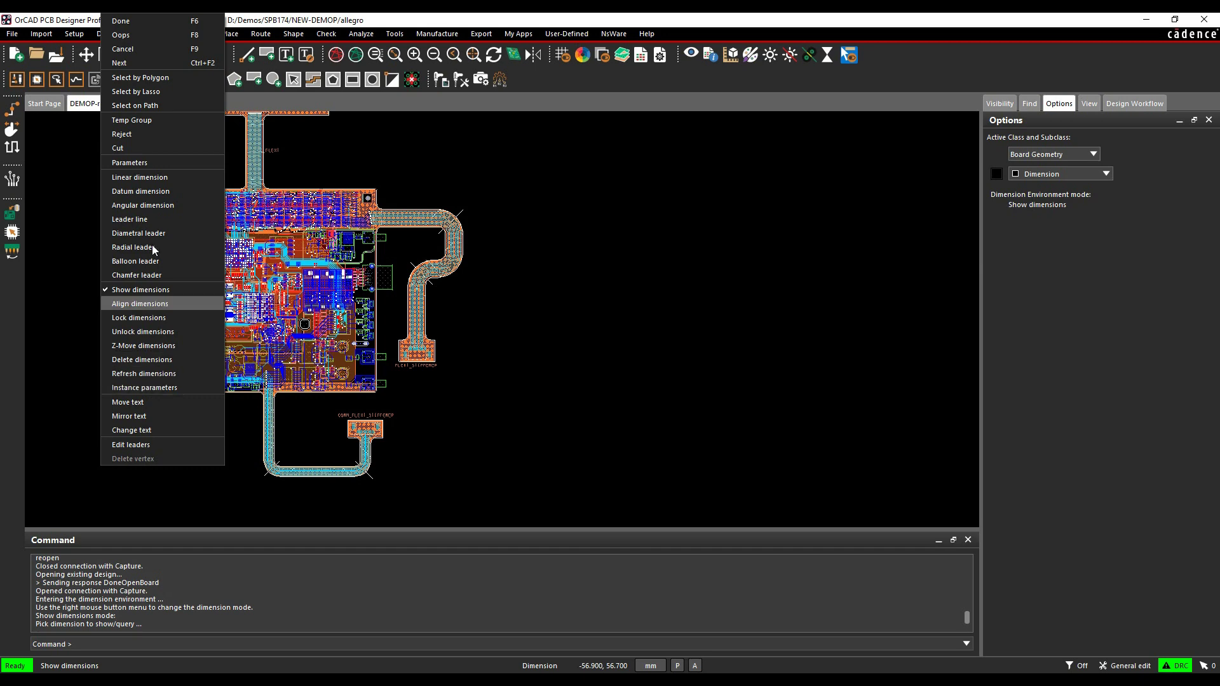
Step: In Dimensioning Parameters' Text tab, set text block 6, leading zero, 3 primary decimals and dual dimensions
click(146, 163)
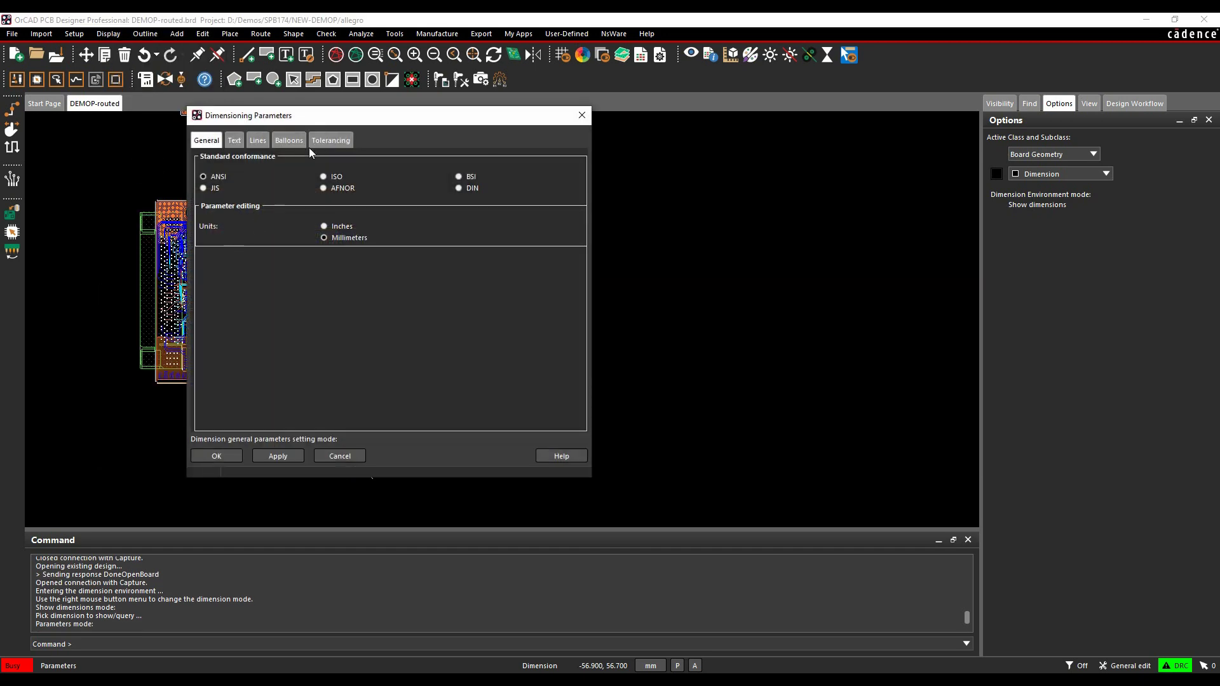
drag(321, 118, 399, 143)
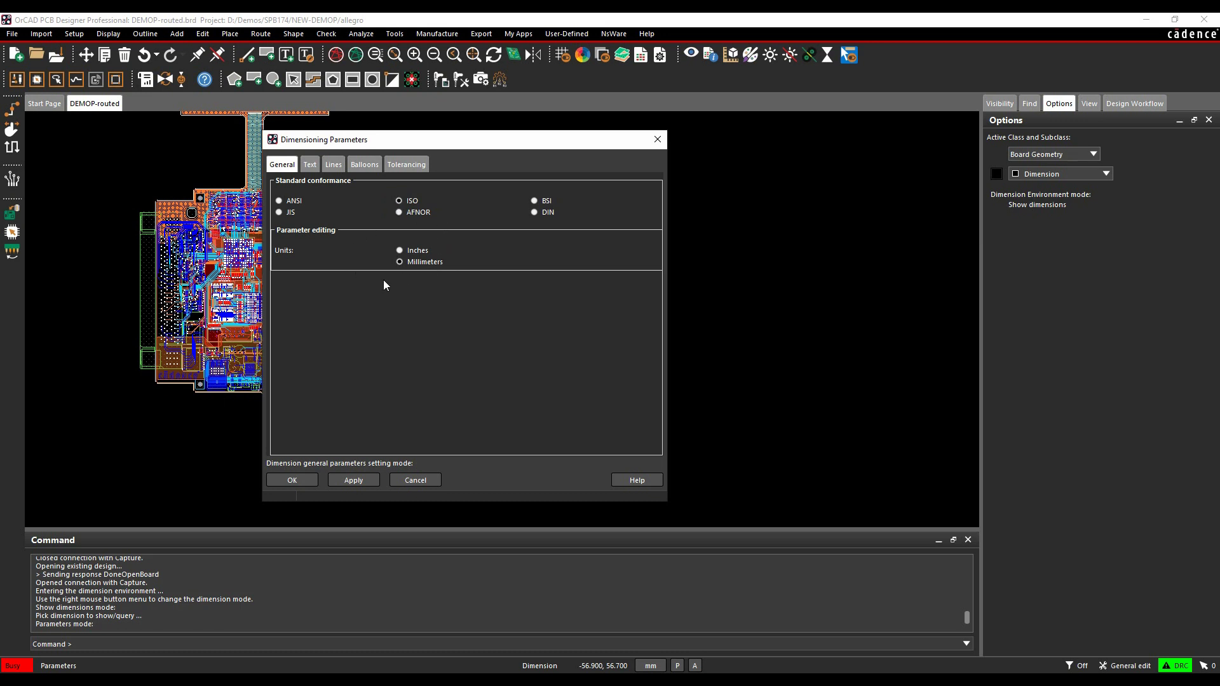
click(310, 165)
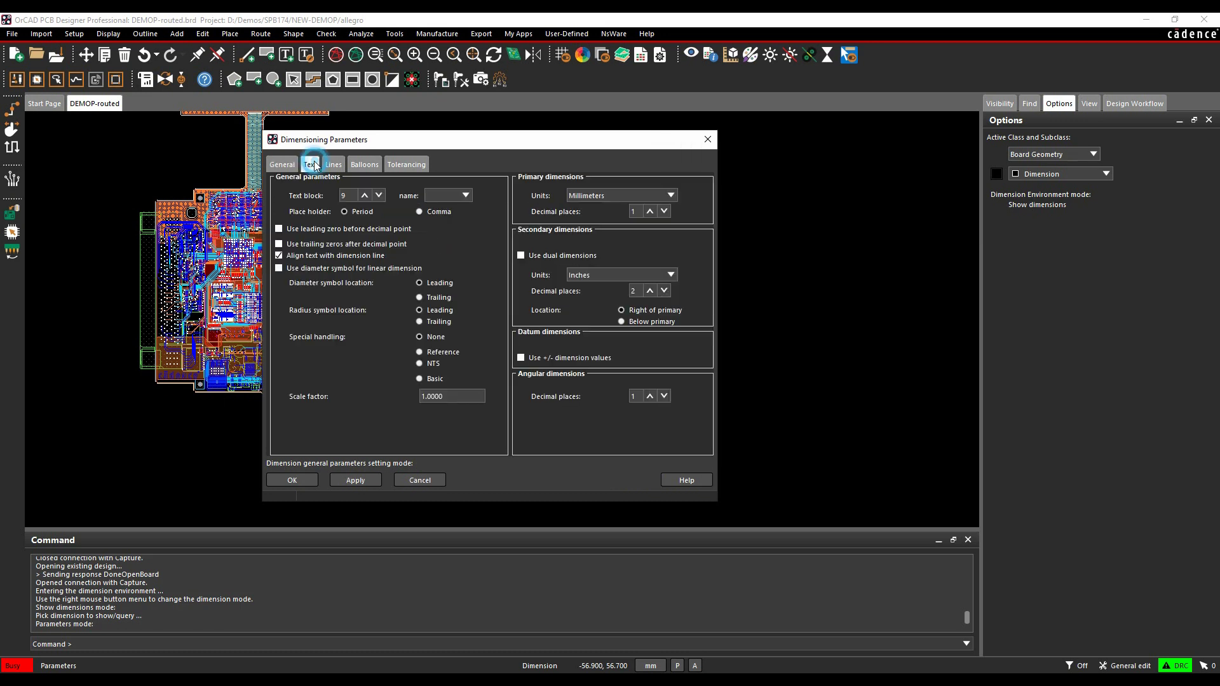
click(380, 196)
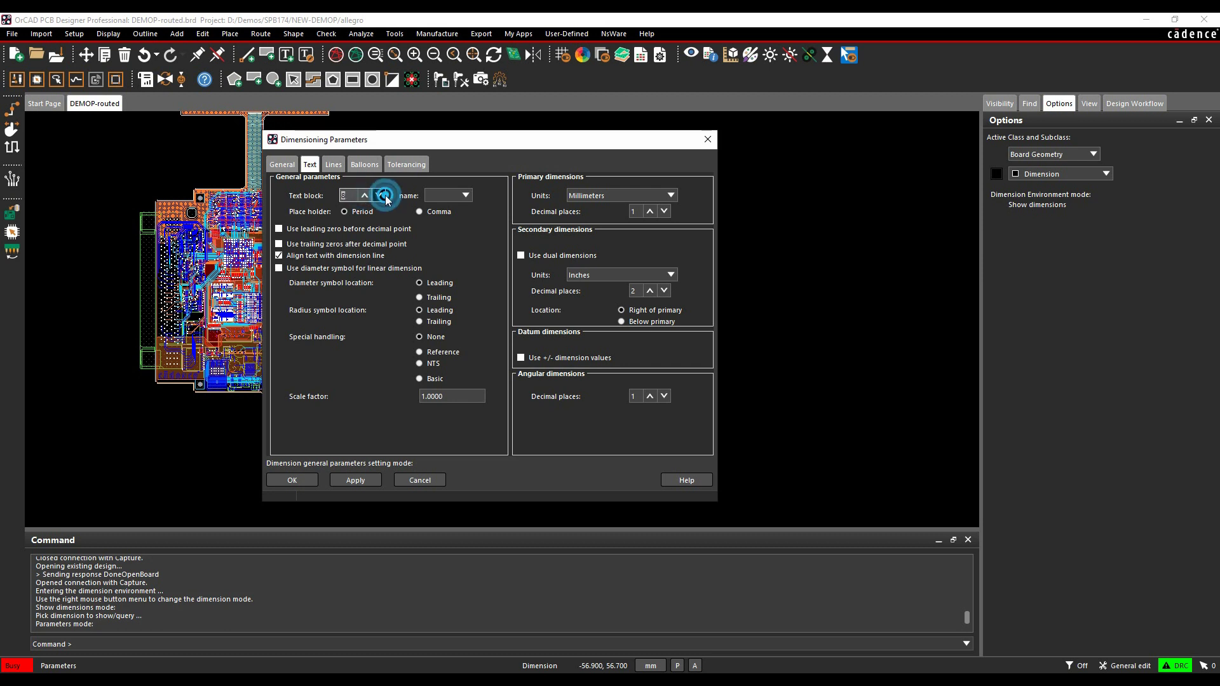
click(366, 196)
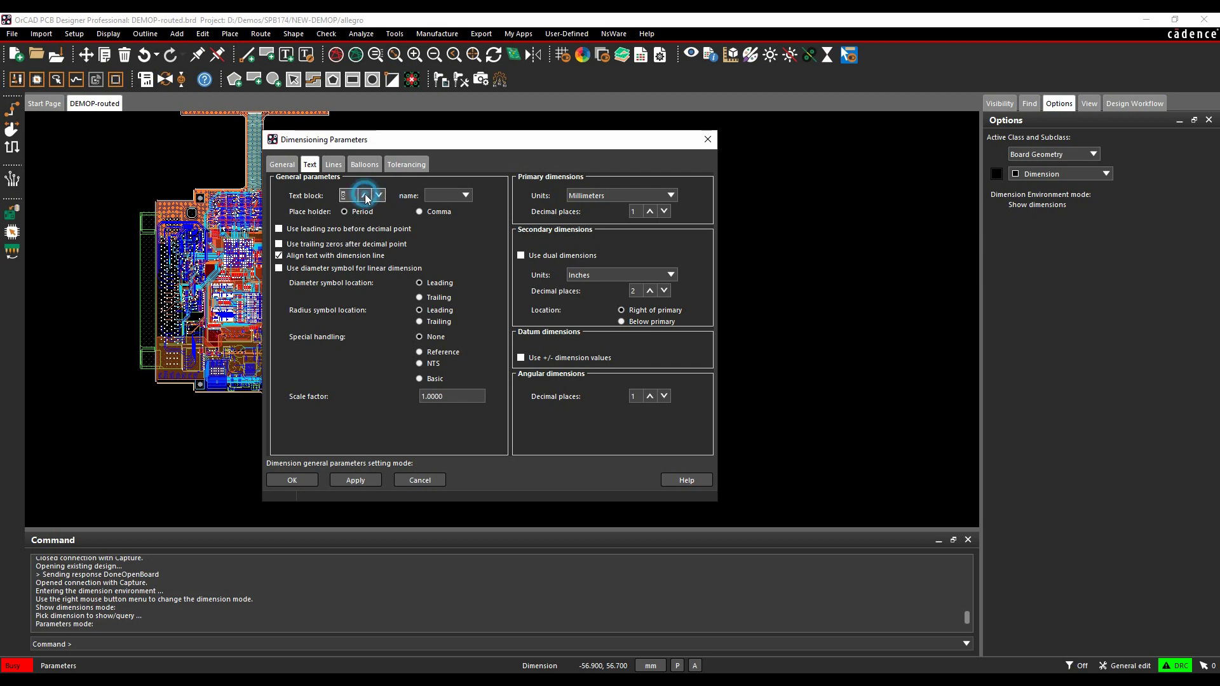
click(380, 197)
click(278, 229)
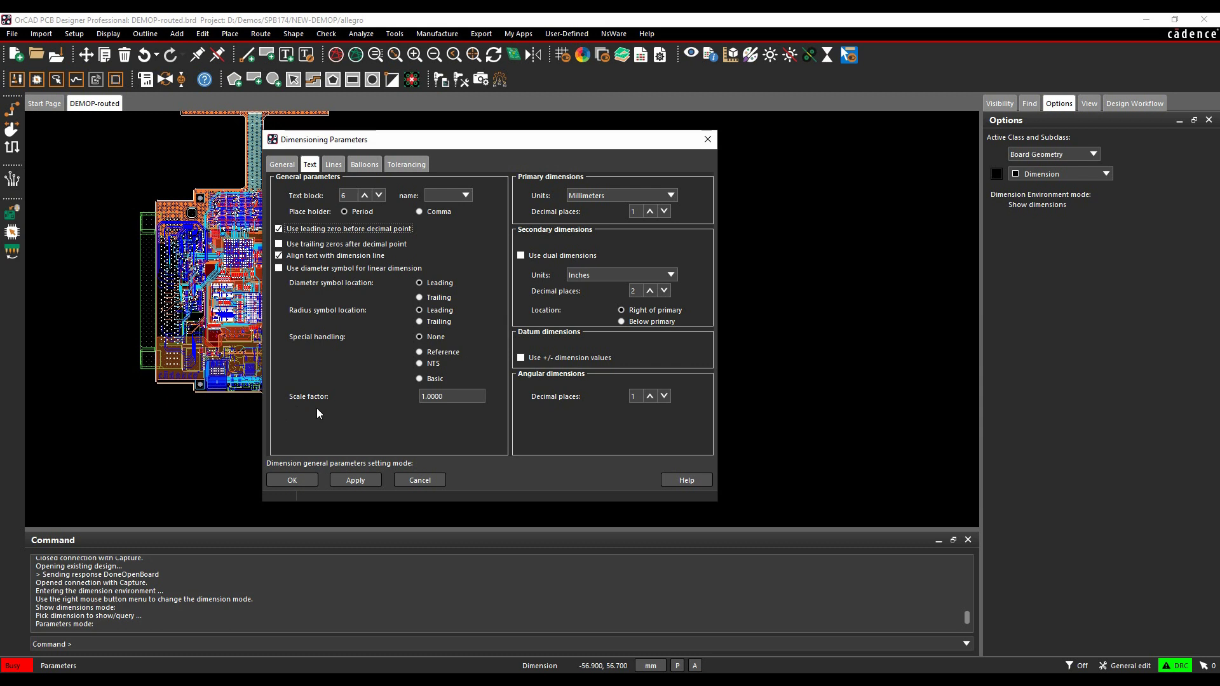
click(650, 212)
click(650, 212)
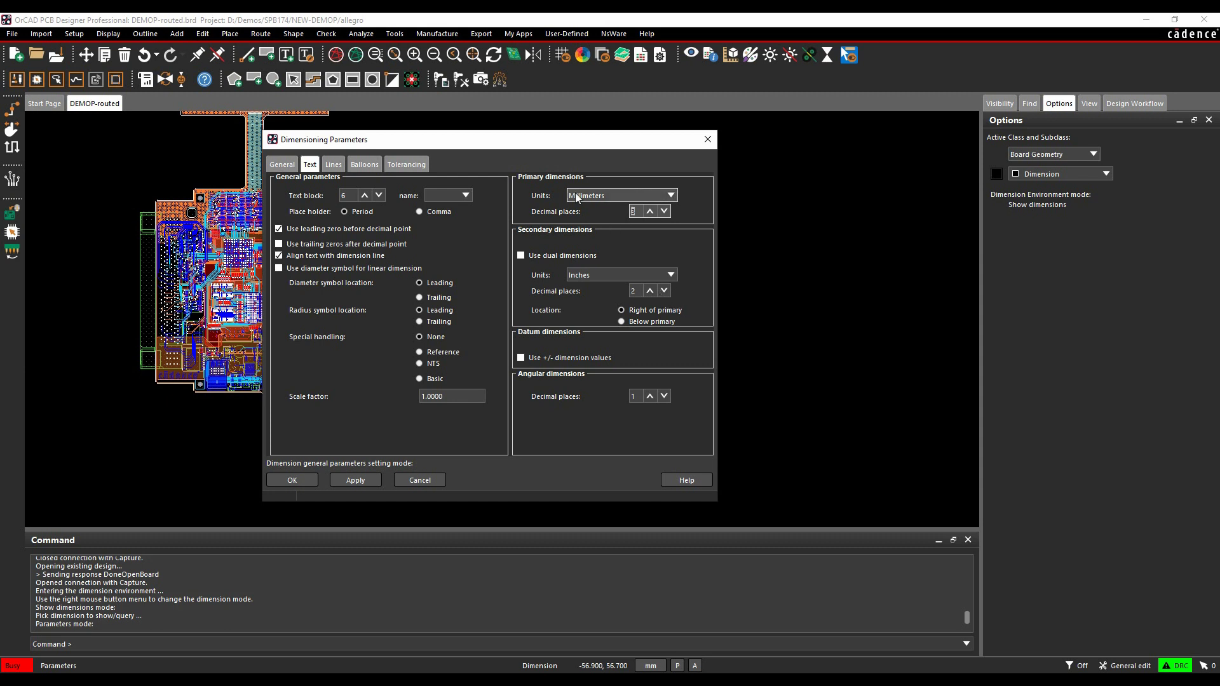
click(519, 256)
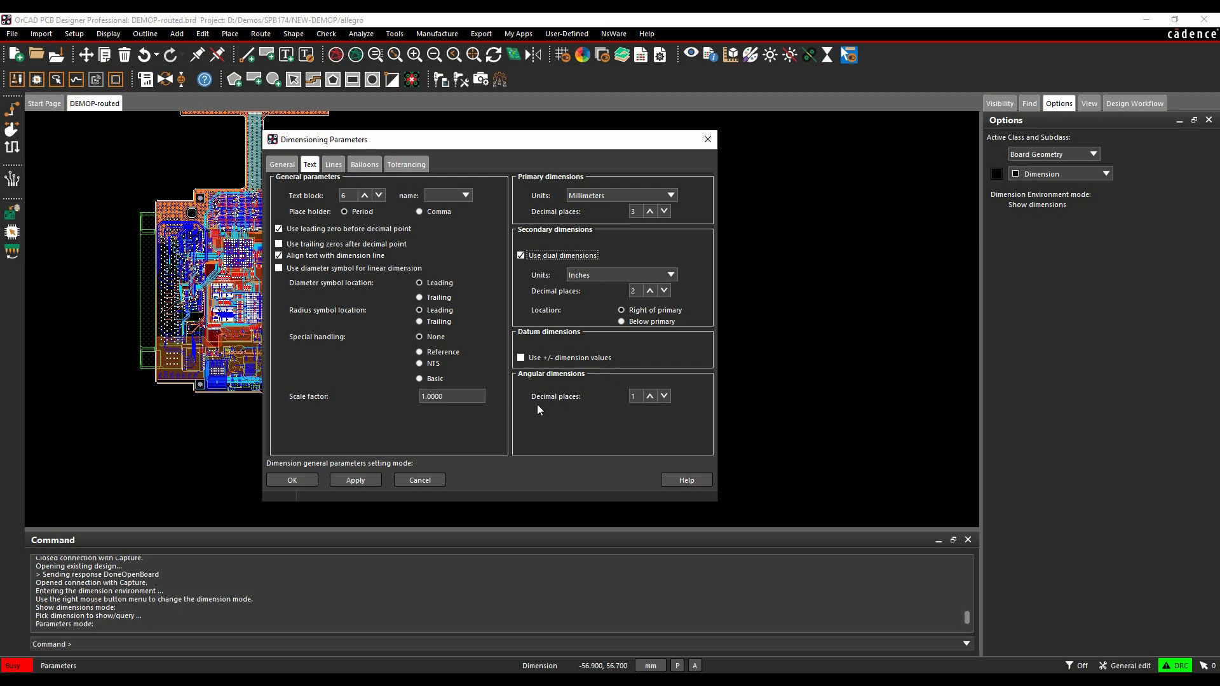
Step: Set 2 angular decimal places and 3 mm by 0.75 mm arrowheads, then check Balloons and Tolerancing
click(650, 396)
click(333, 164)
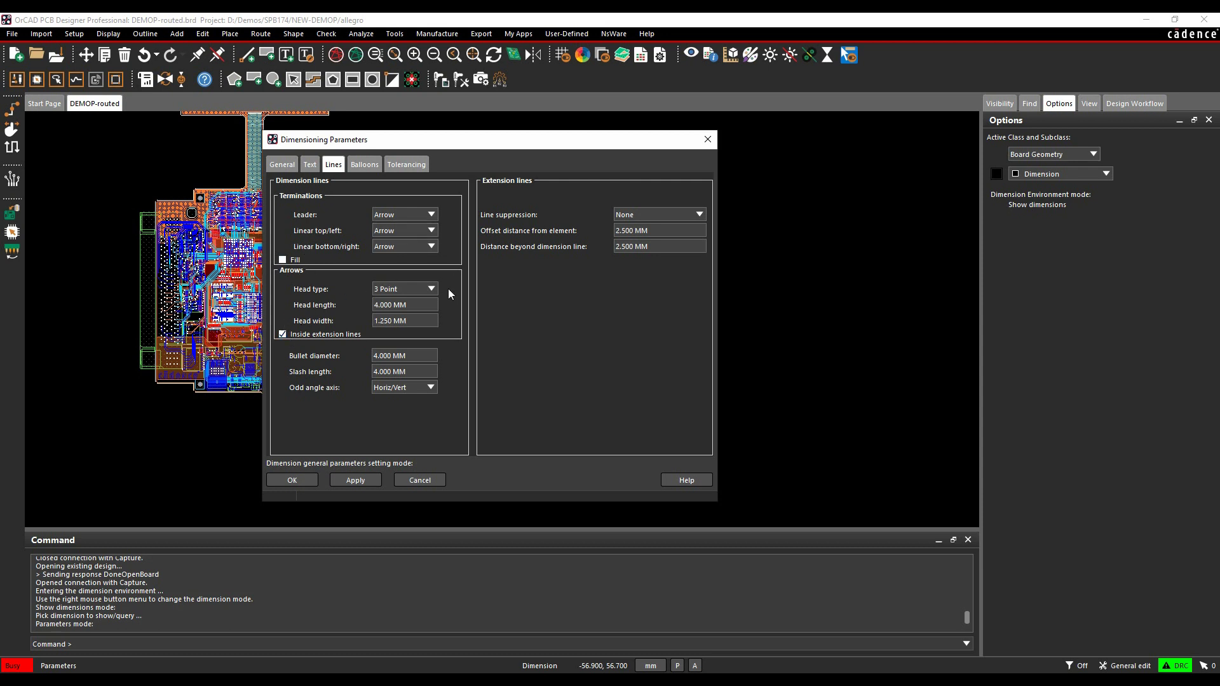
click(418, 305)
text(3)
key(Tab)
text(.75)
key(Tab)
click(375, 169)
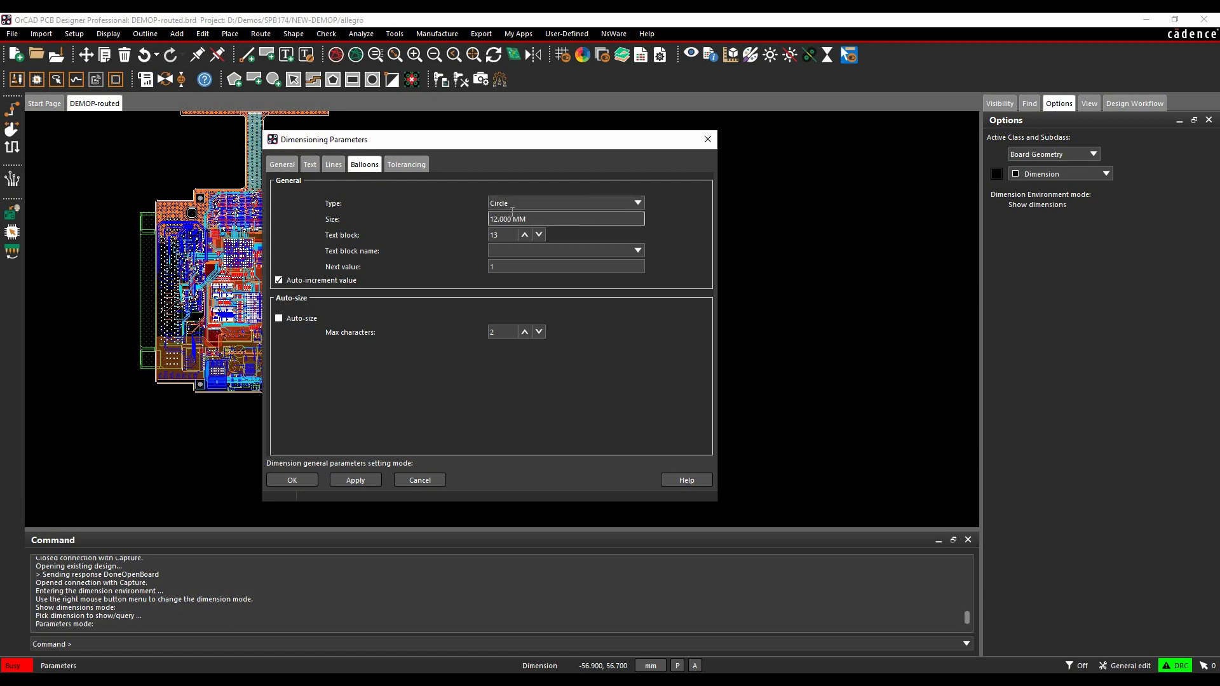
click(412, 165)
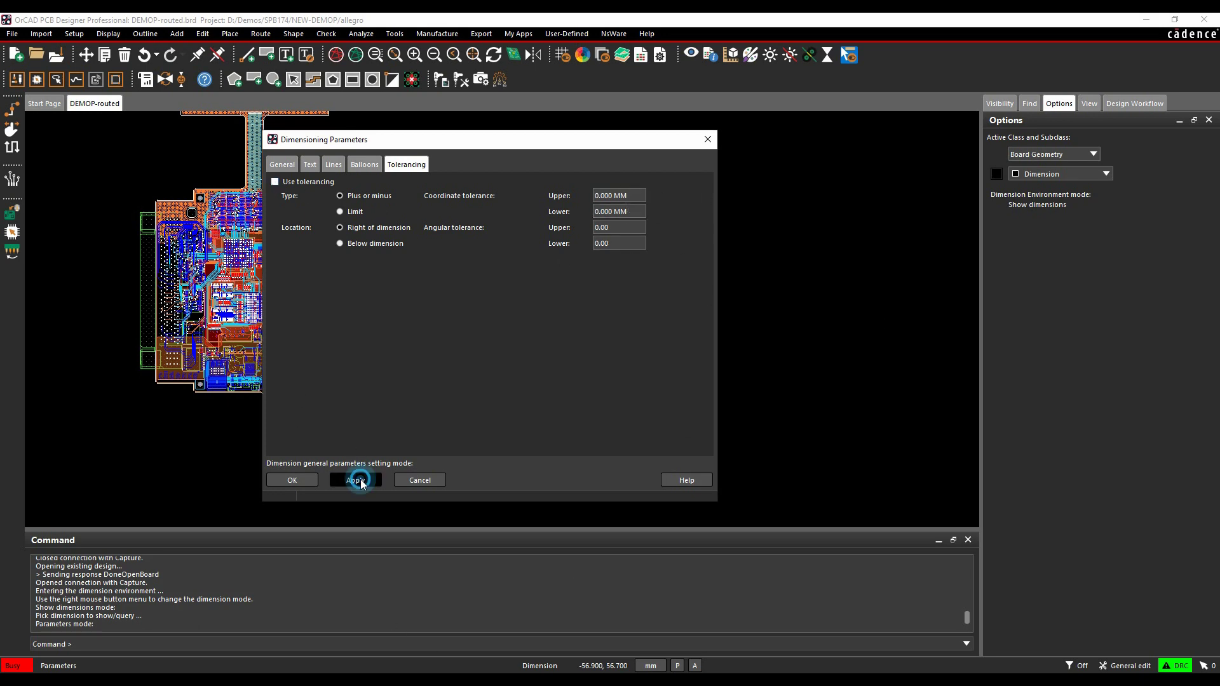
Step: Apply the dimensioning parameters and start a linear dimension with hole Mtg125 as the first point
click(292, 480)
right_click(111, 407)
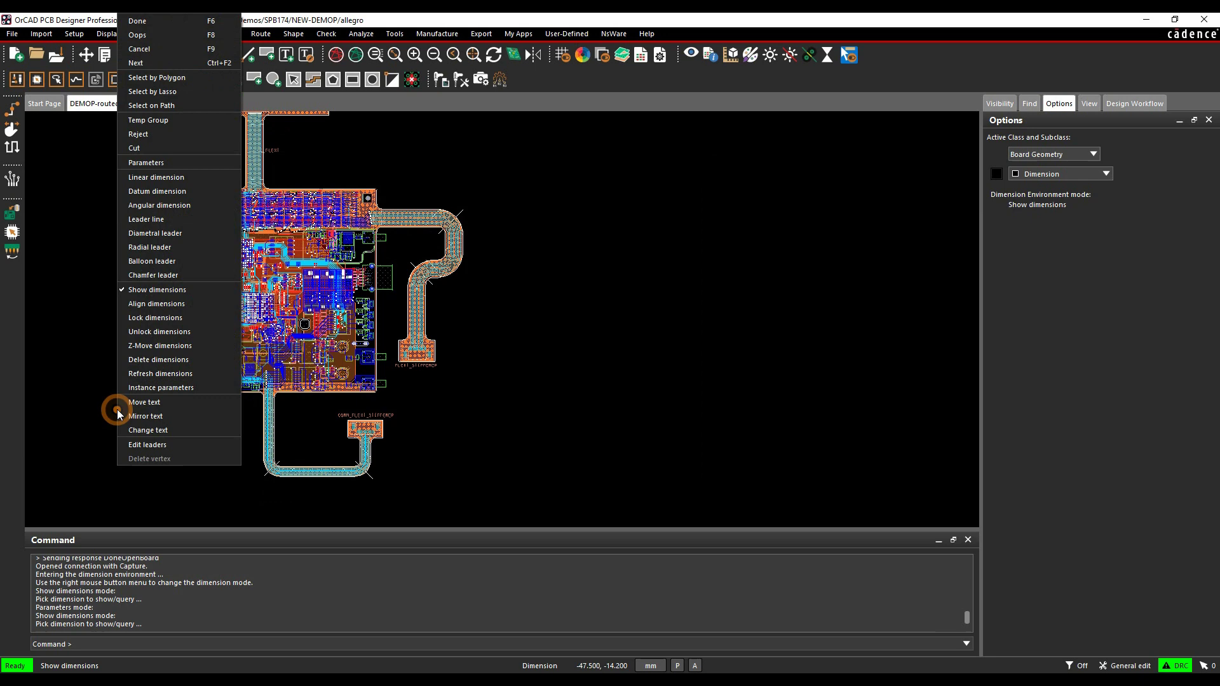
click(166, 176)
scroll(264, 335, up, 5)
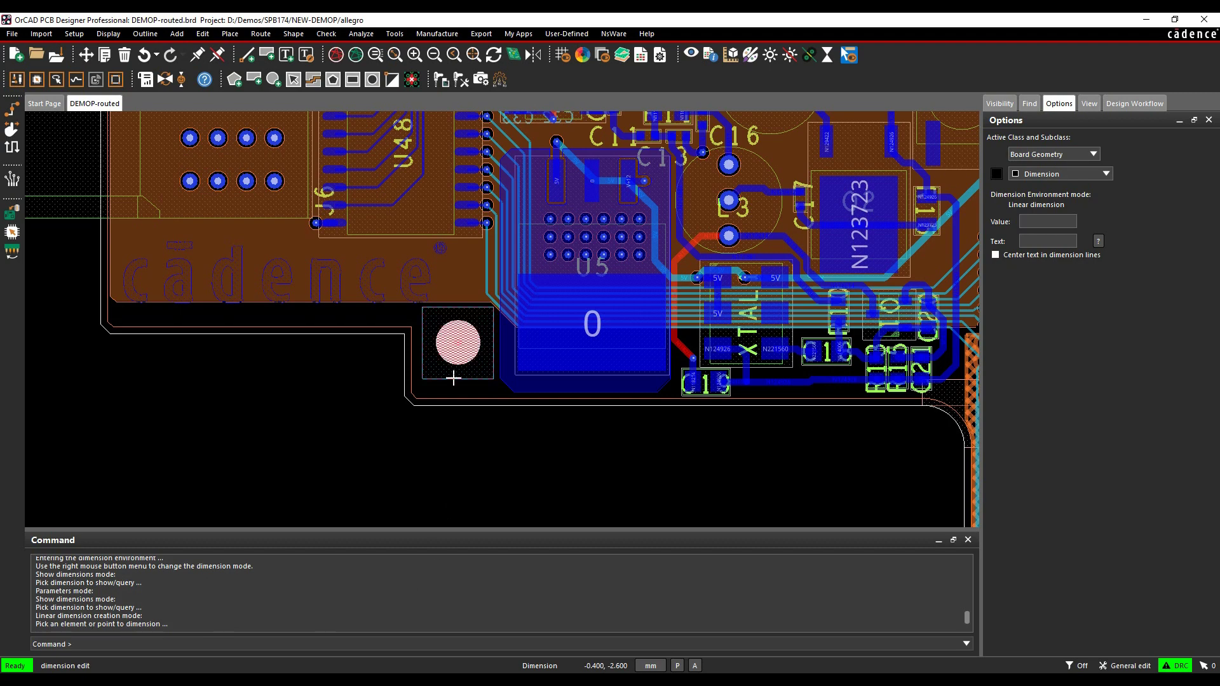
click(458, 343)
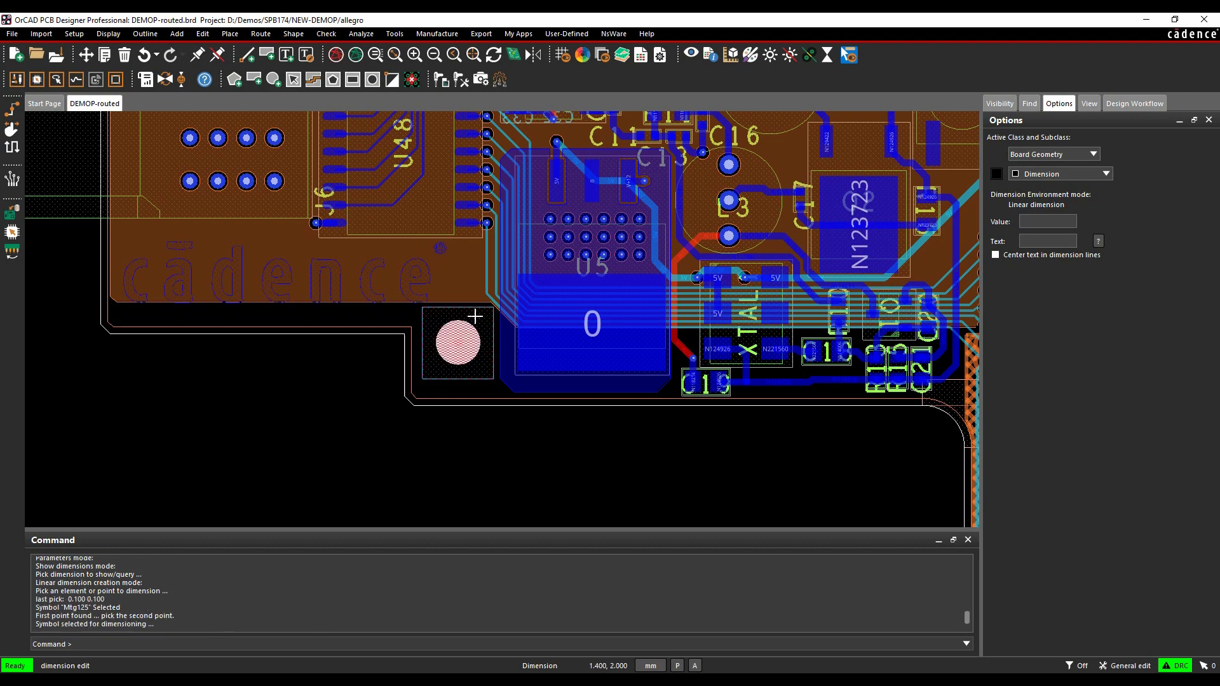
scroll(461, 333, up, 2)
scroll(458, 370, up, 2)
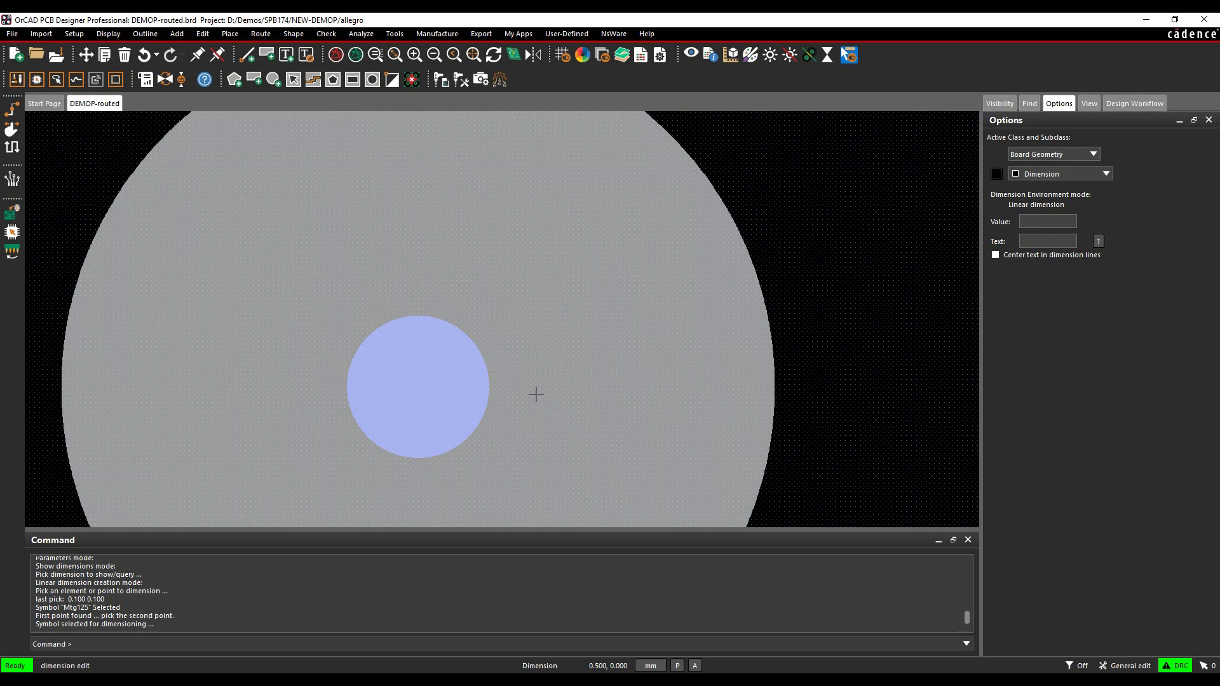
scroll(465, 397, down, 1)
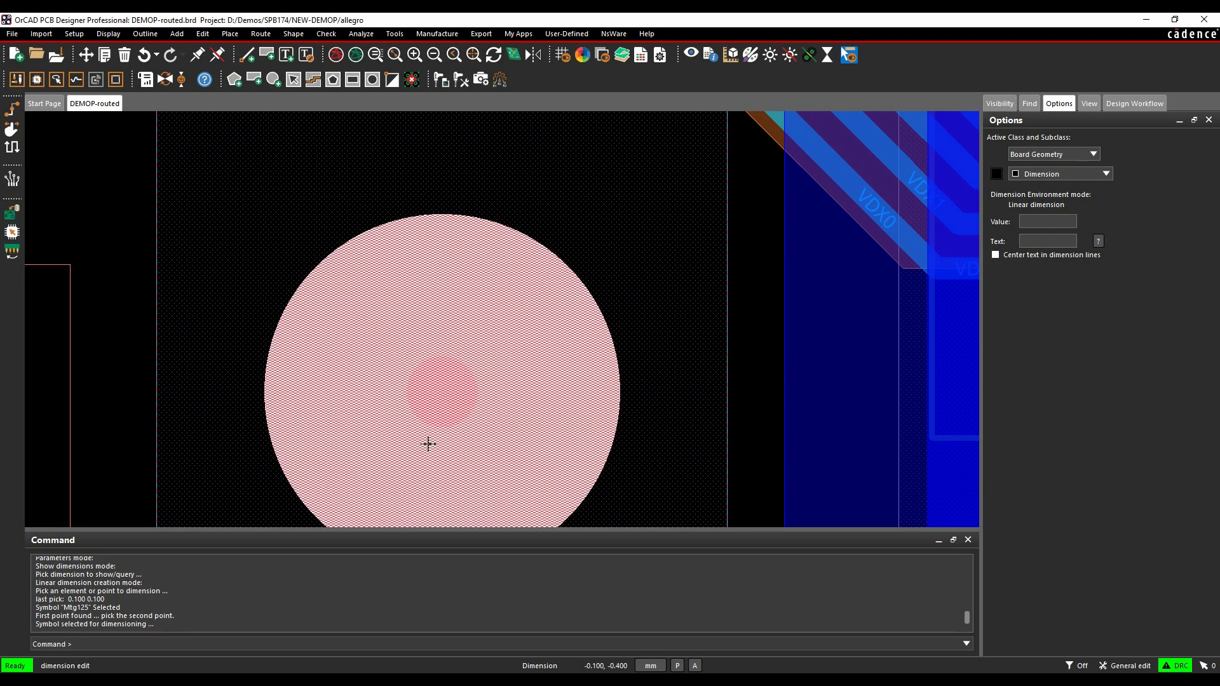
scroll(427, 441, down, 3)
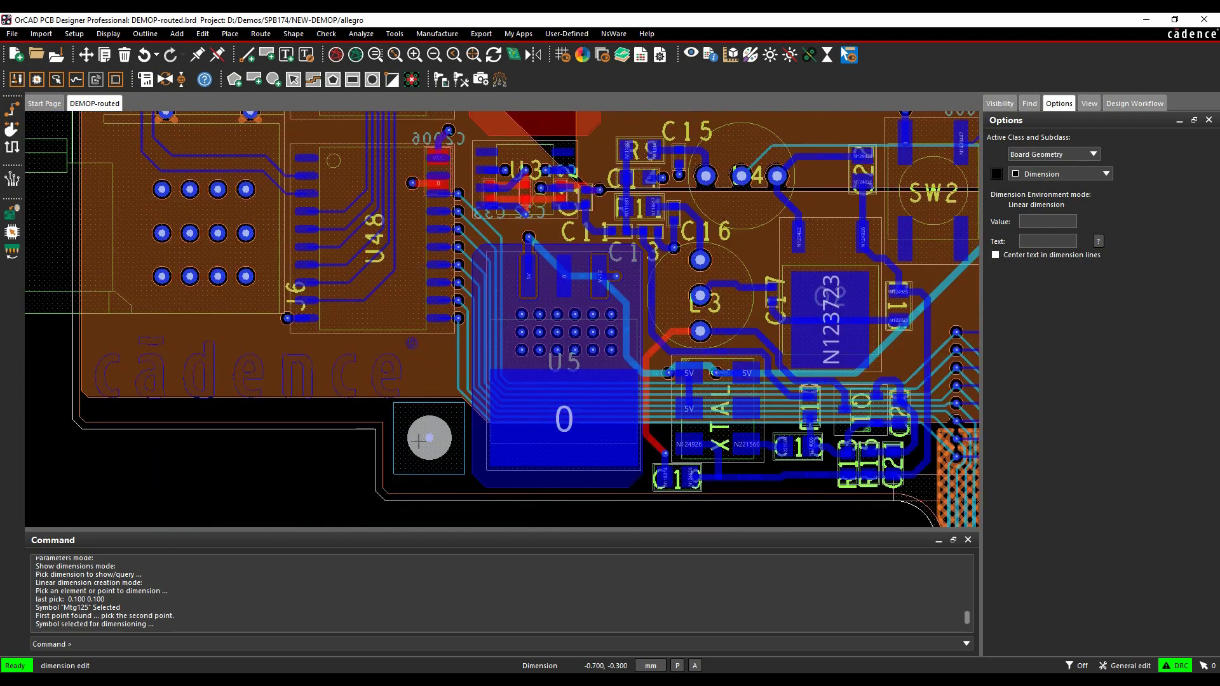
Step: Colour the Board Geometry Dimension subclass yellow in the Color Dialog
click(582, 55)
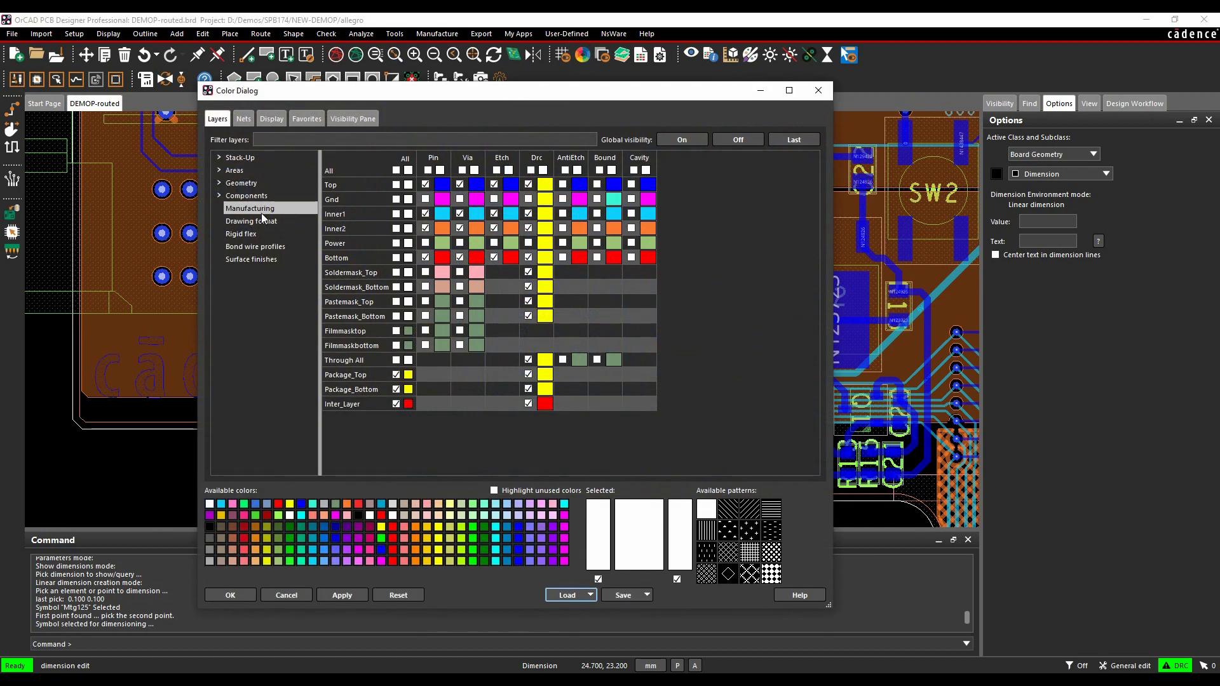
click(240, 183)
scroll(410, 375, down, 2)
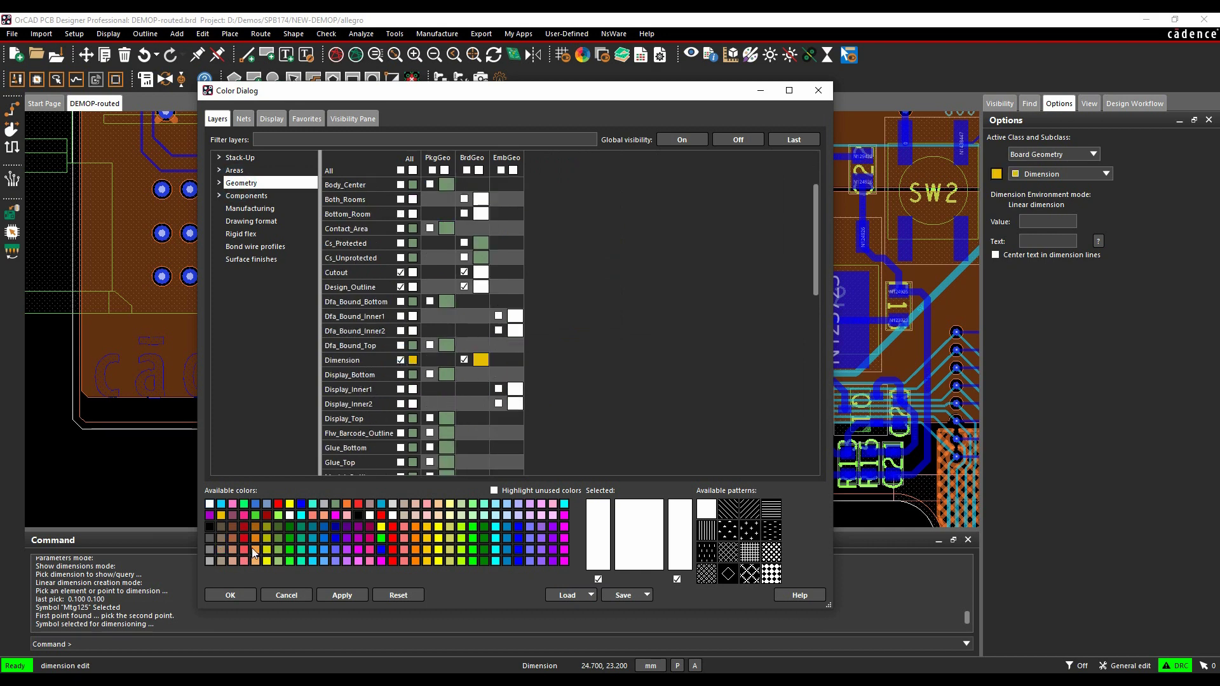
click(381, 527)
click(480, 361)
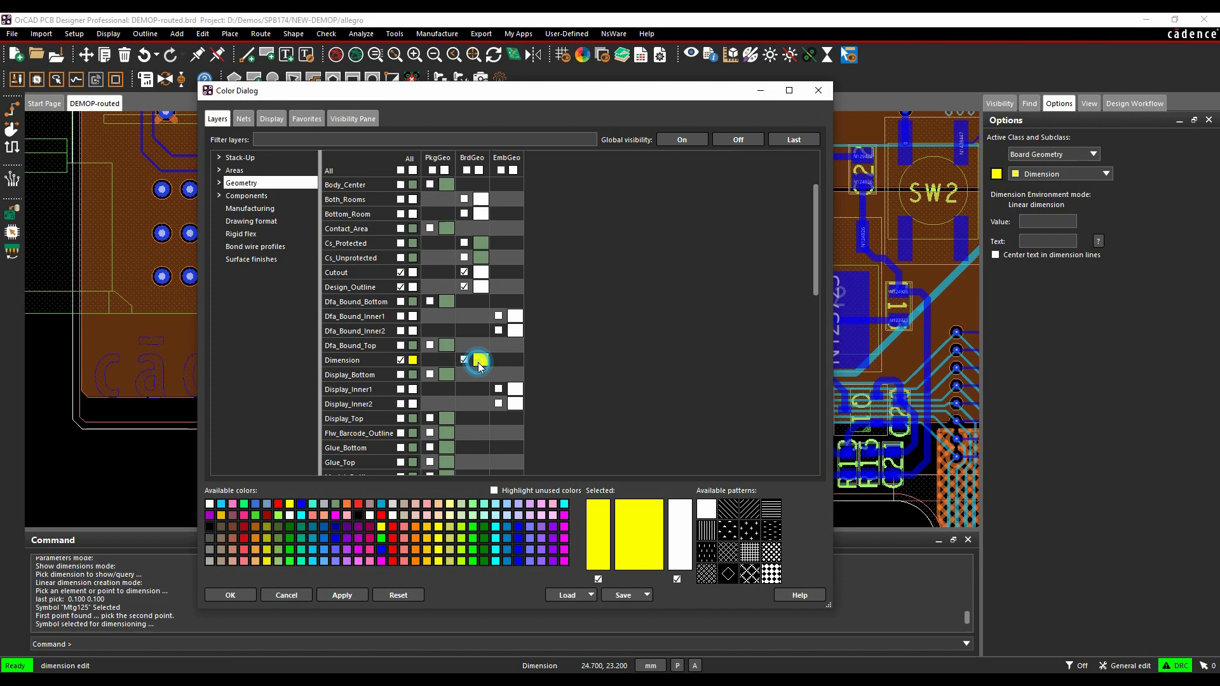
click(218, 594)
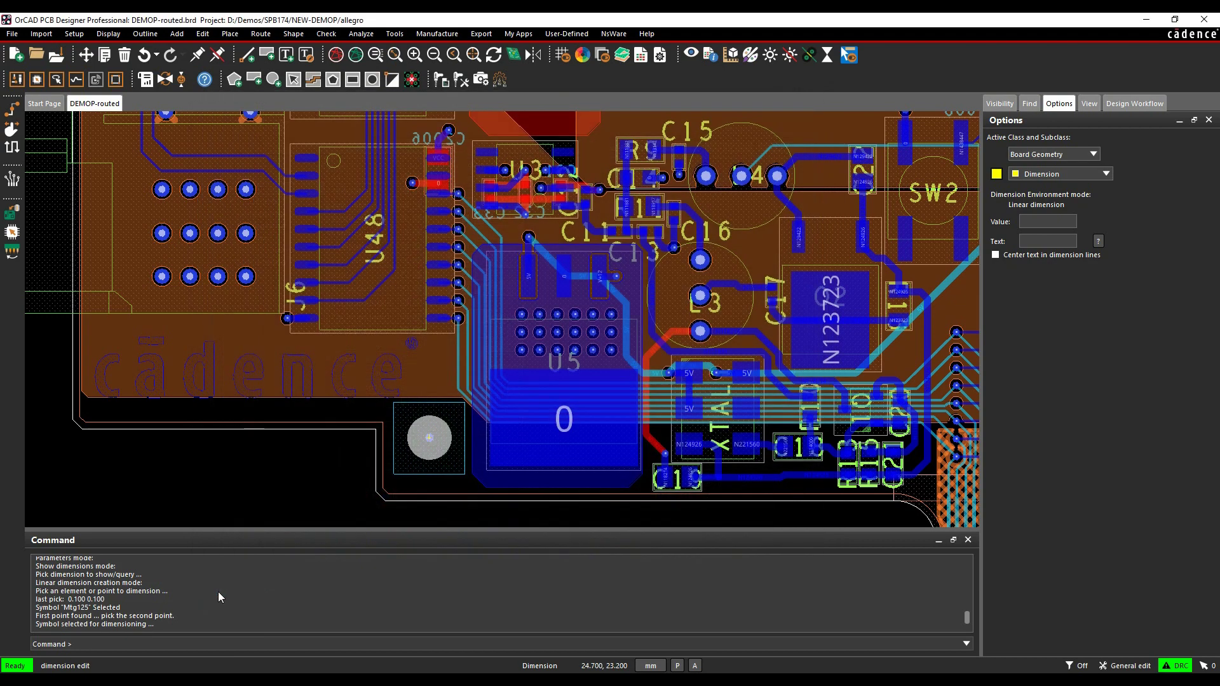
Step: Using Segment Vertex snapping, pick the board outline corner as the dimension's second point
scroll(445, 457, up, 3)
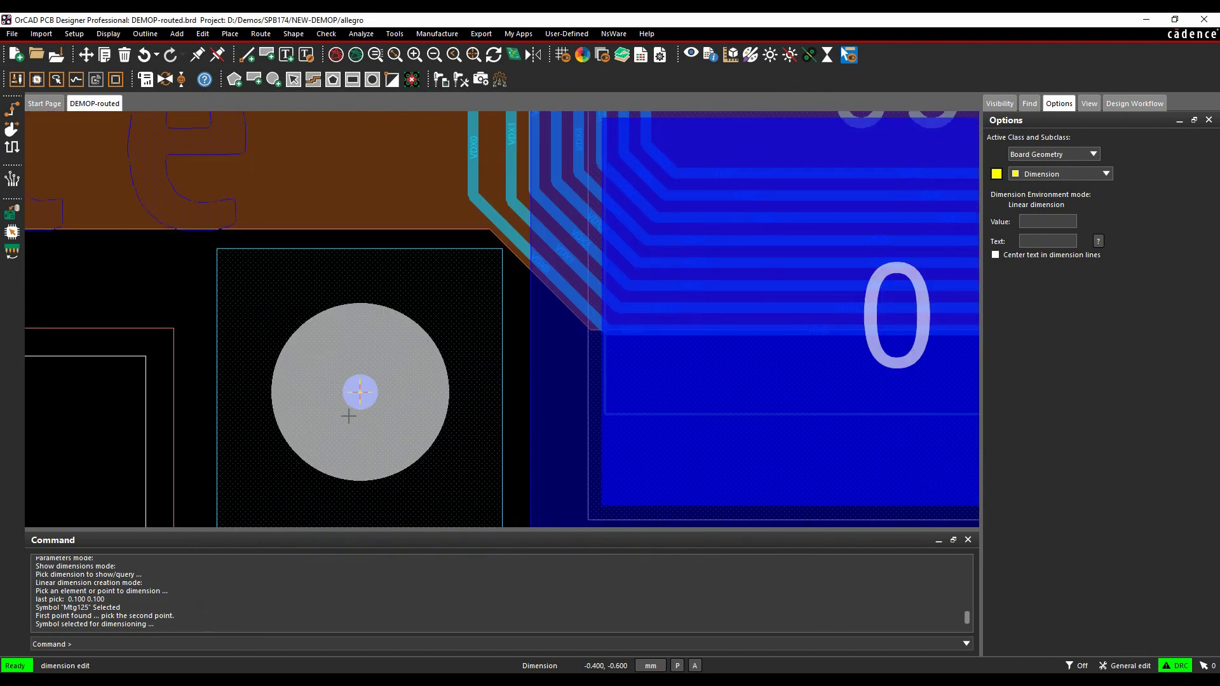
scroll(358, 407, down, 3)
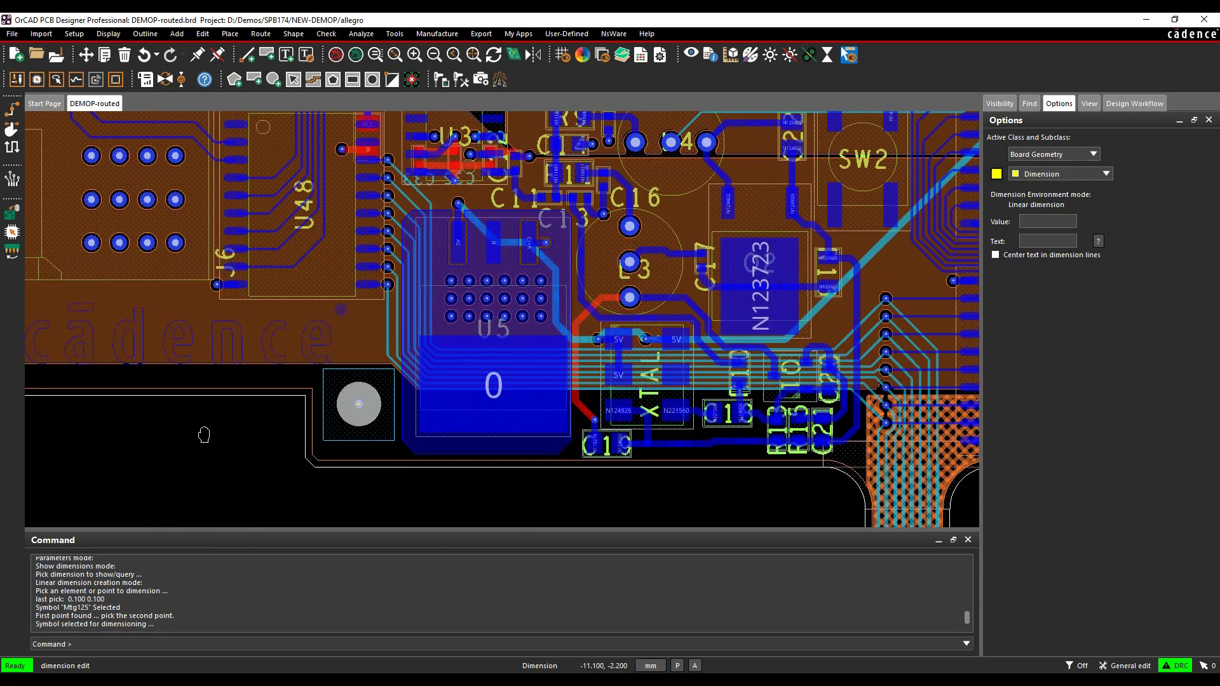
middle_drag(203, 434, 341, 428)
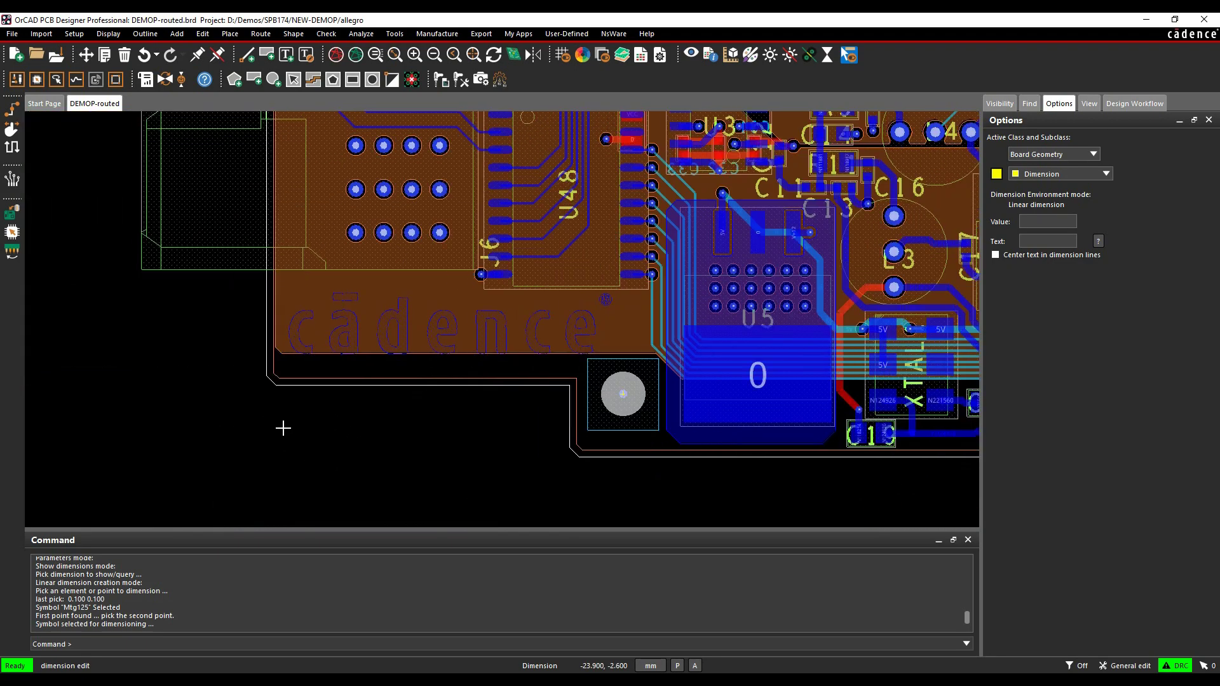
right_click(266, 377)
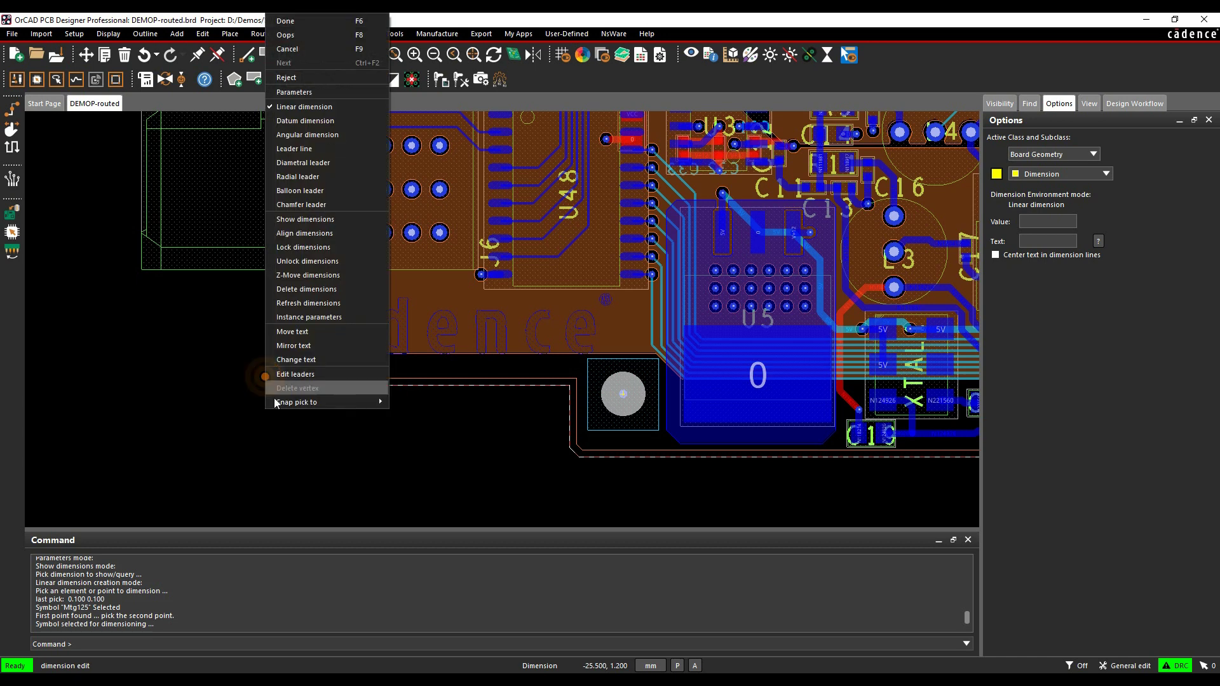
mouse_move(285, 402)
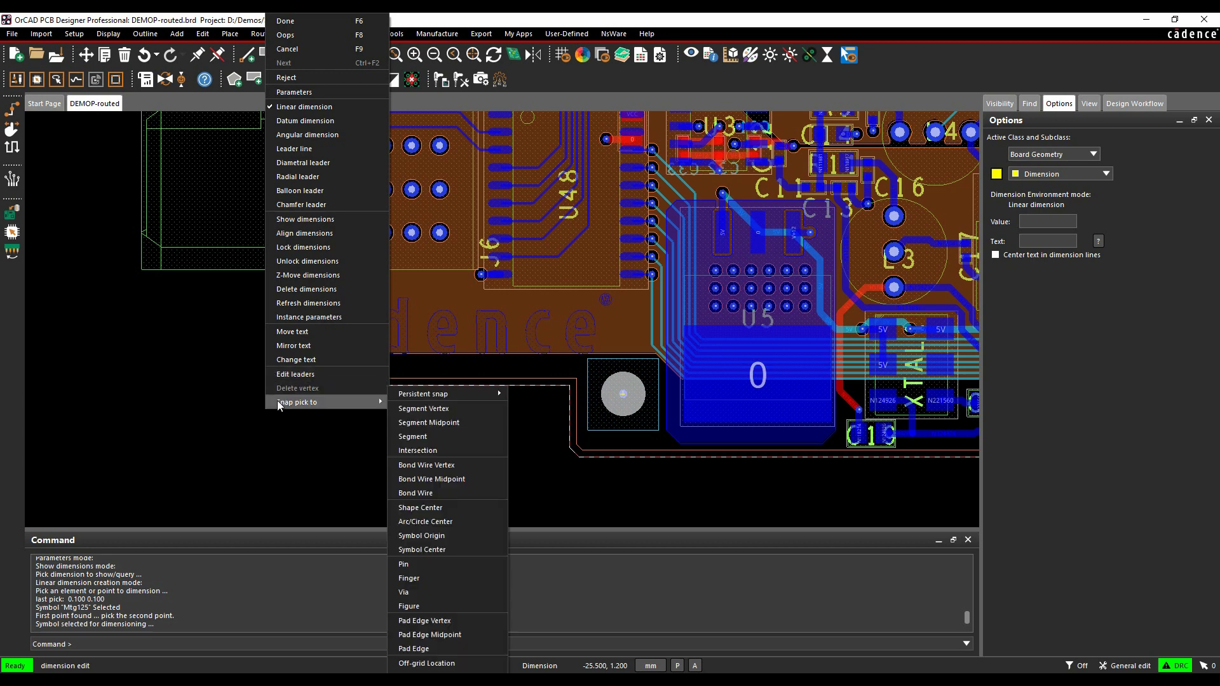
click(445, 410)
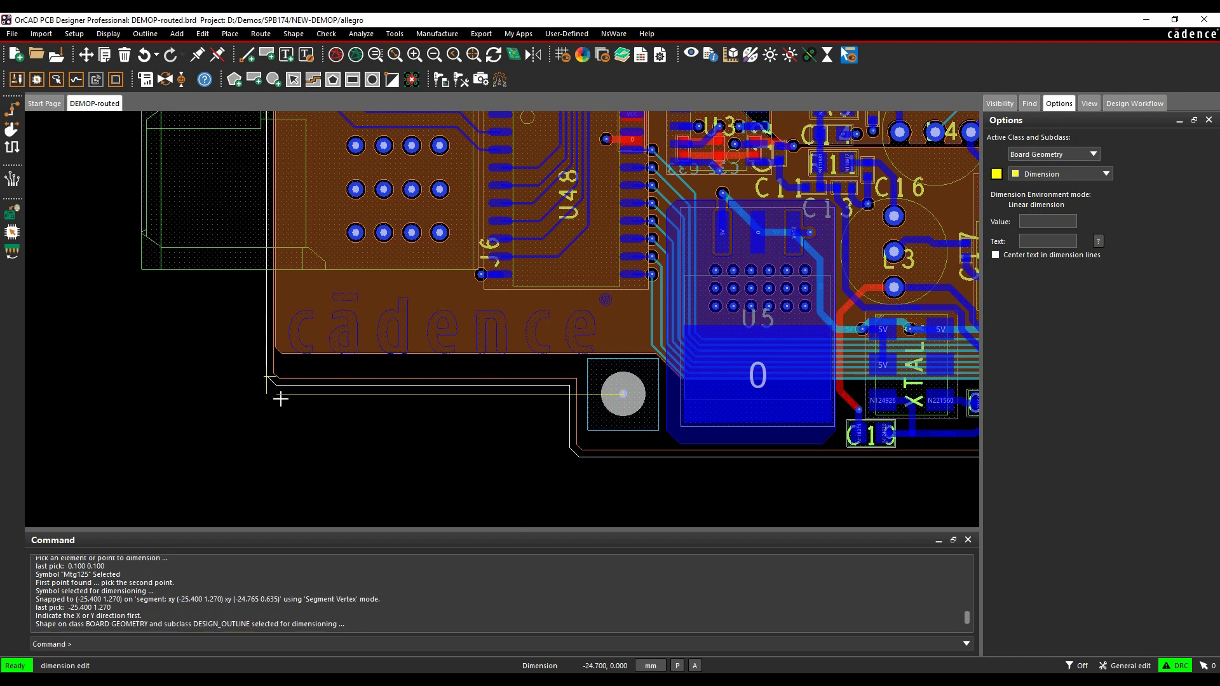
click(445, 439)
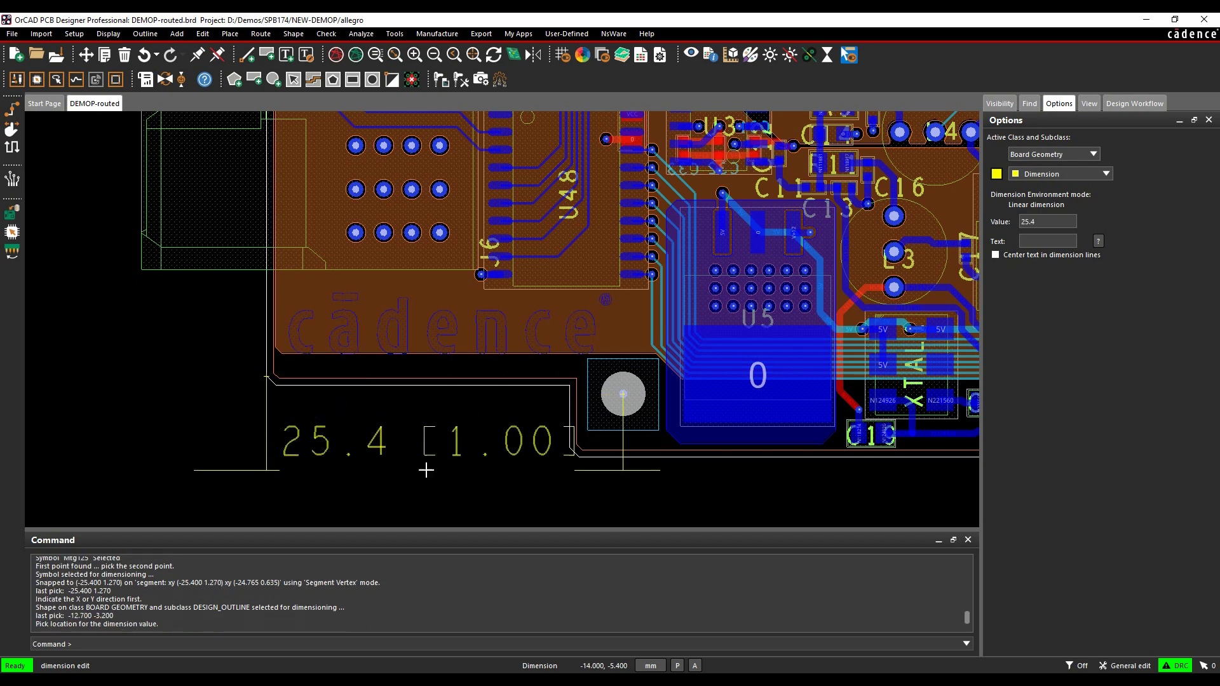
middle_drag(422, 468, 422, 354)
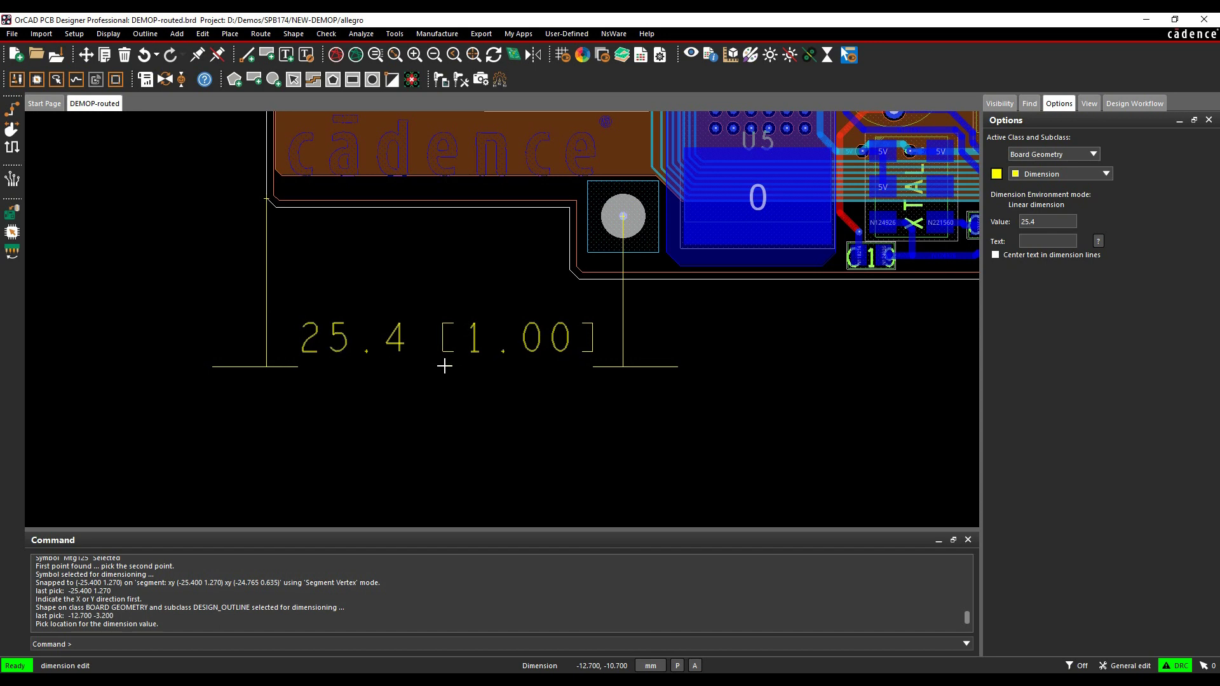
Step: Place the 25.4 [1.00] dimension below the hole, then add a vertical 1.27 [0.05] dimension from the hole pin
click(445, 367)
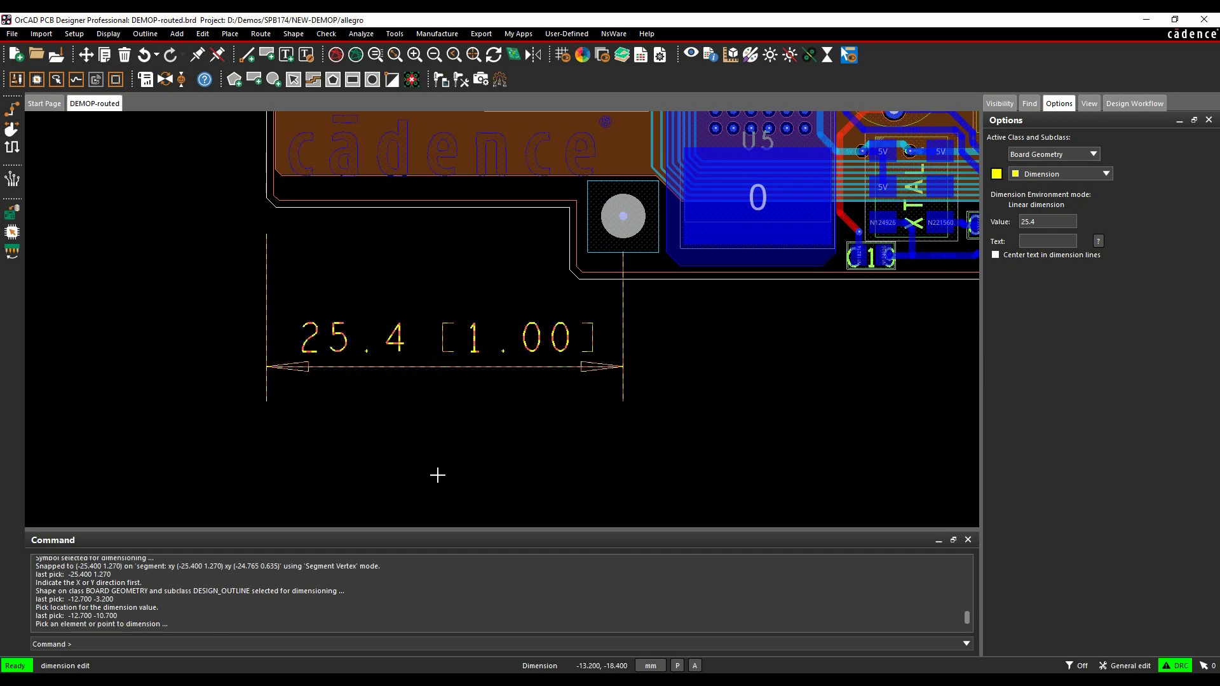
right_click(621, 214)
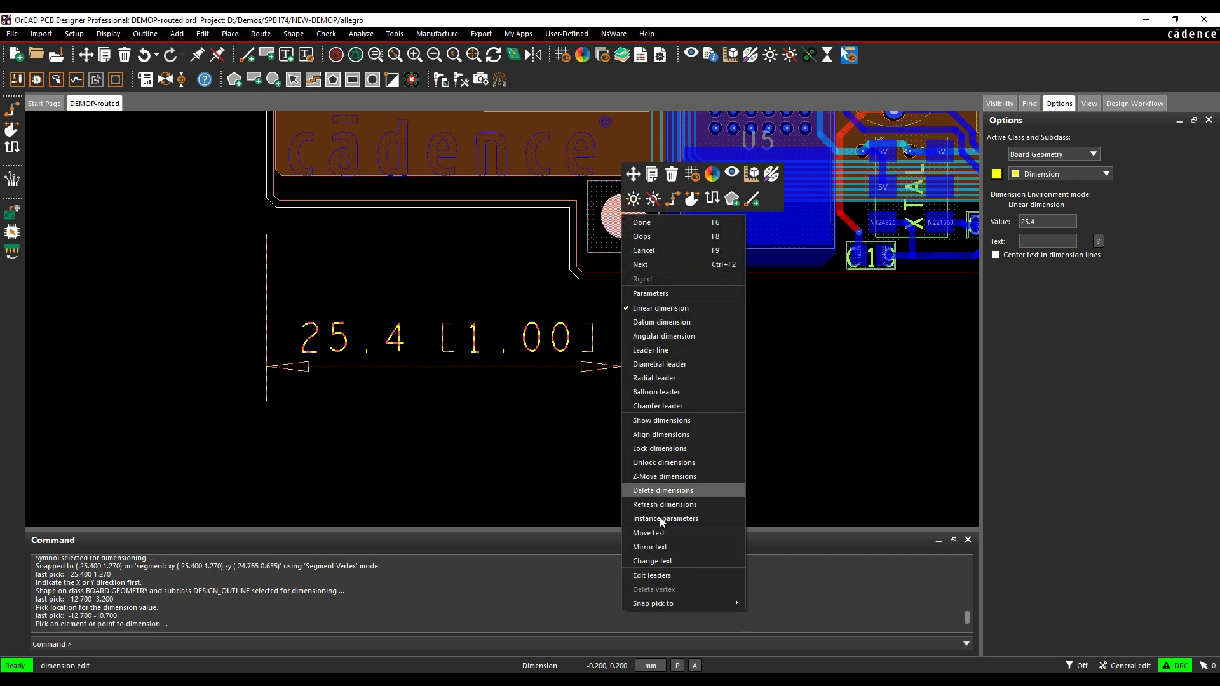
mouse_move(655, 603)
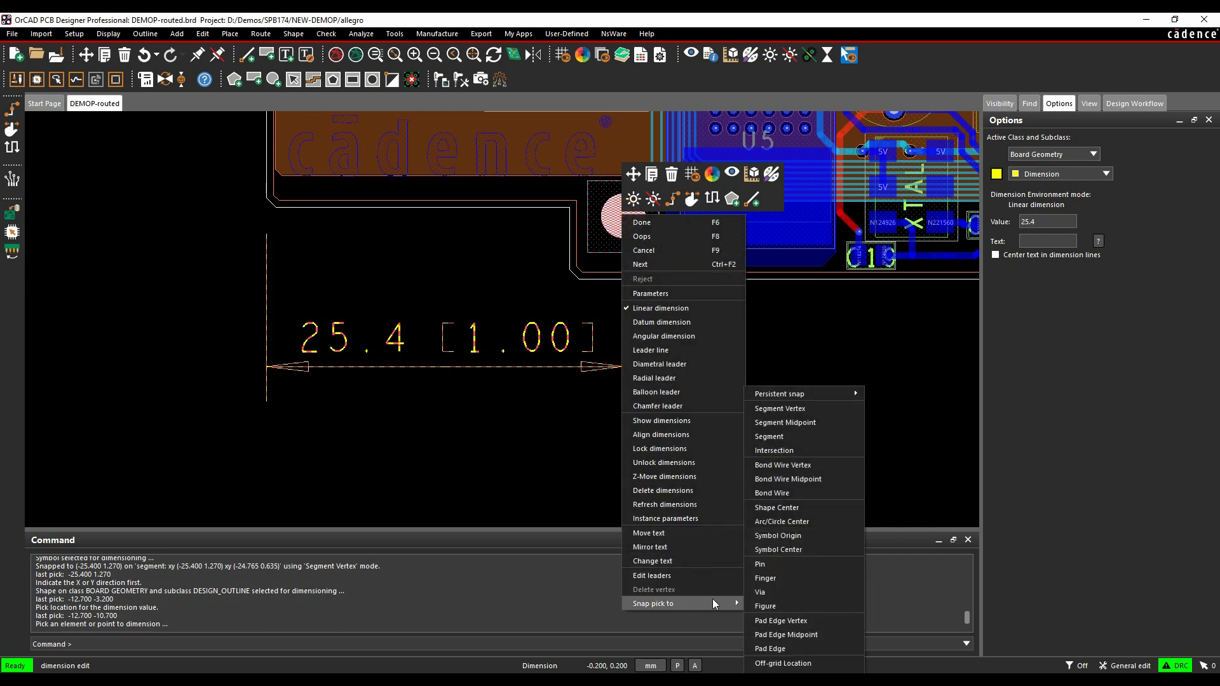
click(769, 565)
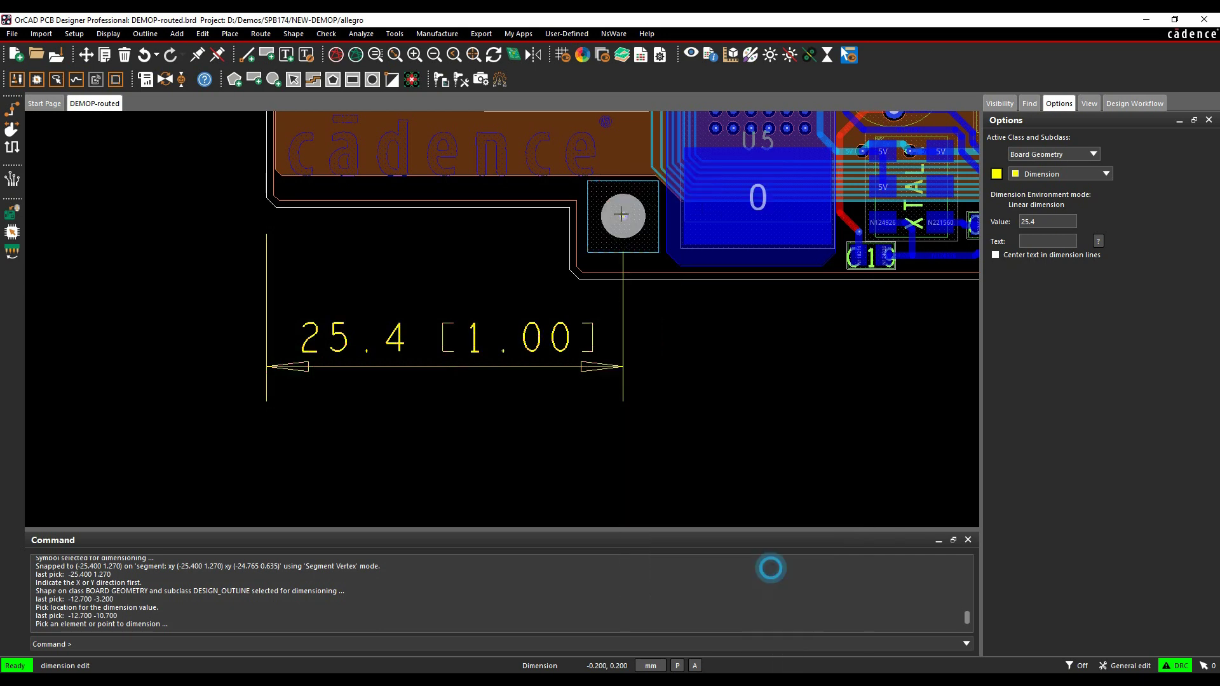
click(264, 197)
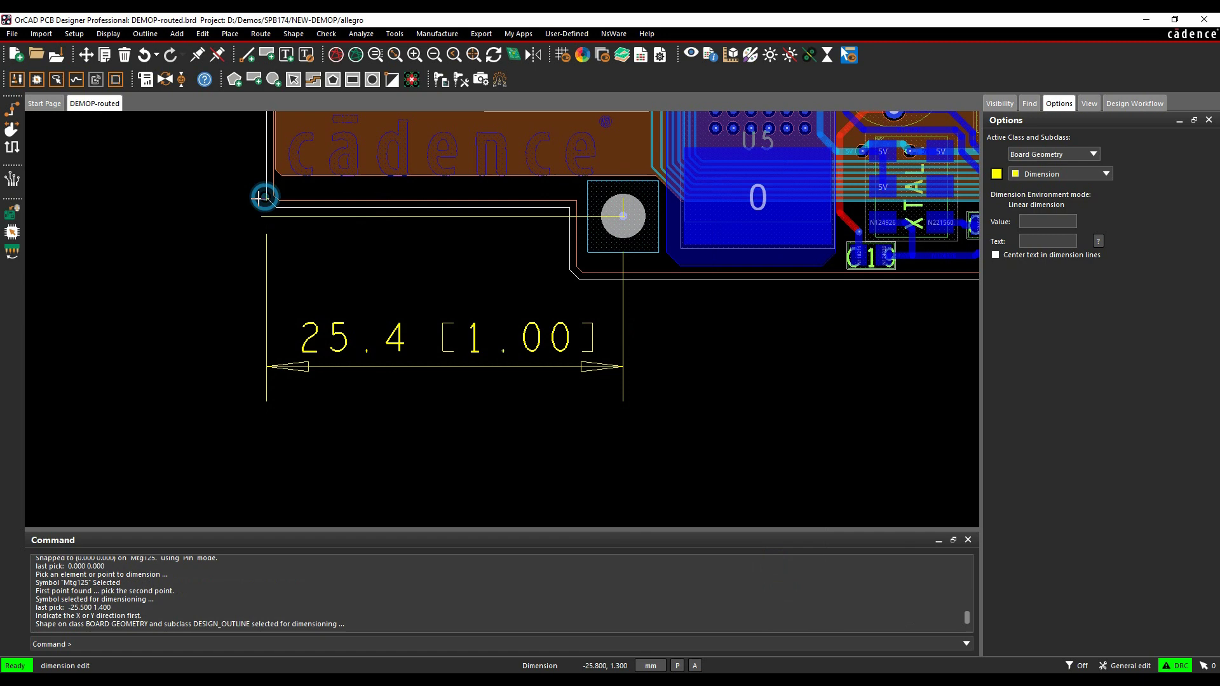
click(207, 207)
scroll(228, 209, down, 2)
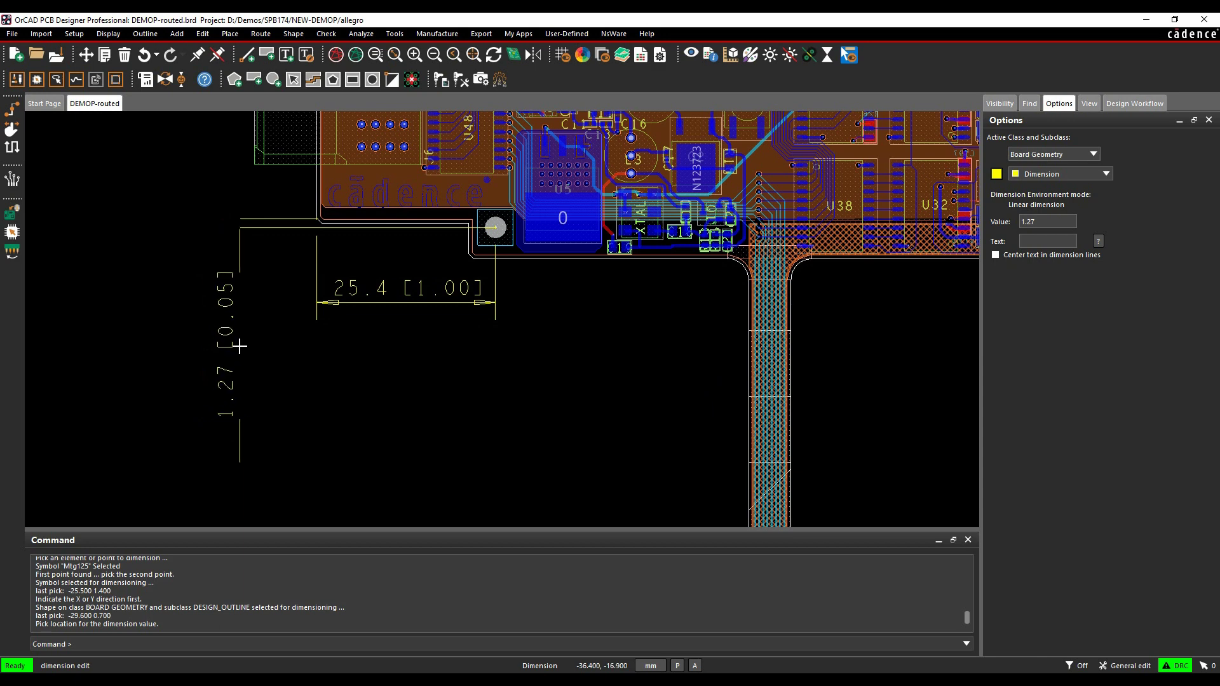
click(221, 343)
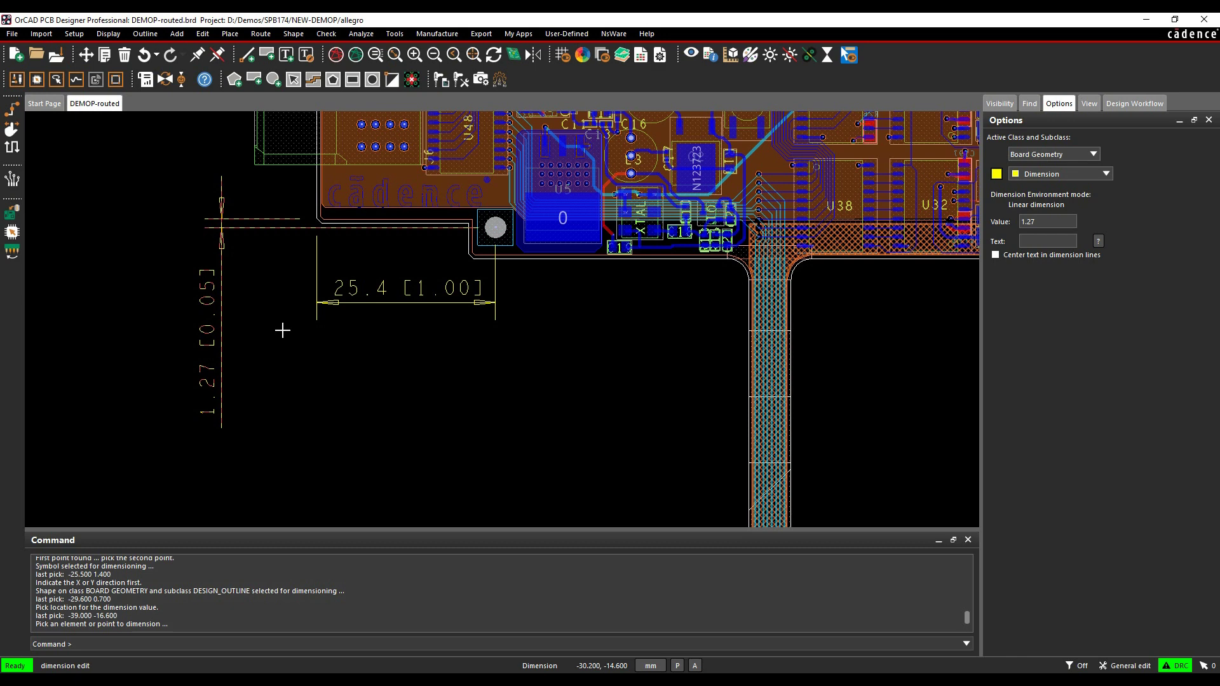
Step: Set the 25.4 dimension's instance text location to Below primary
right_click(282, 330)
click(354, 317)
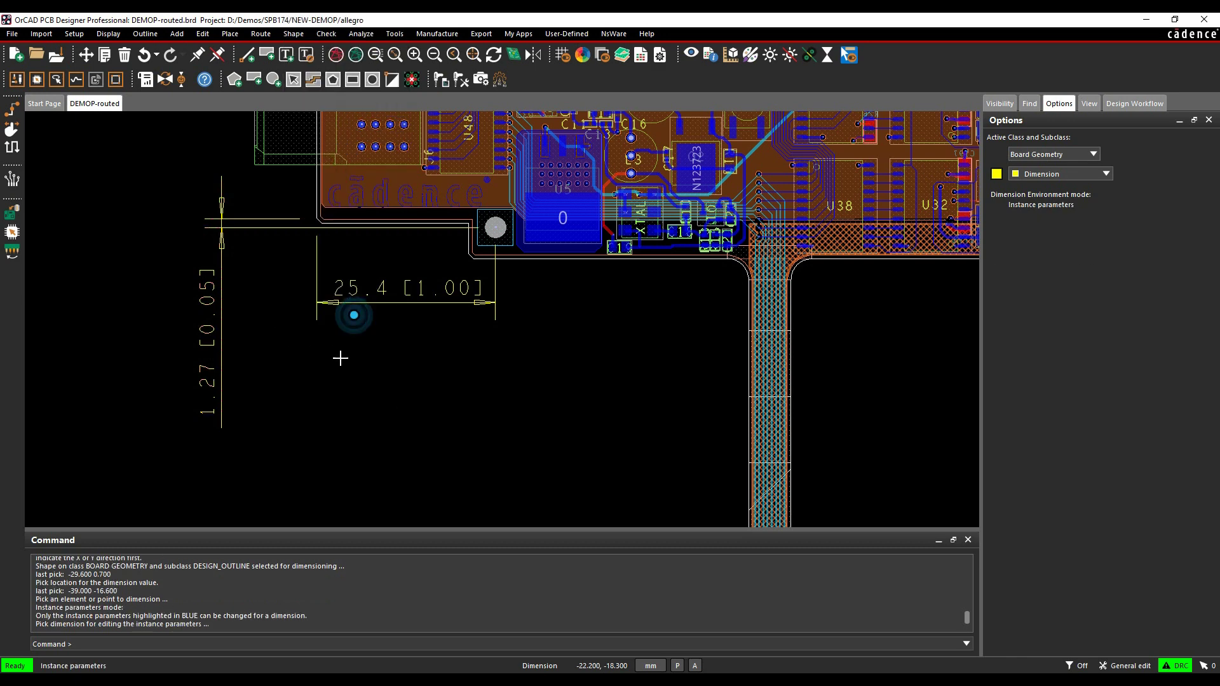
click(419, 305)
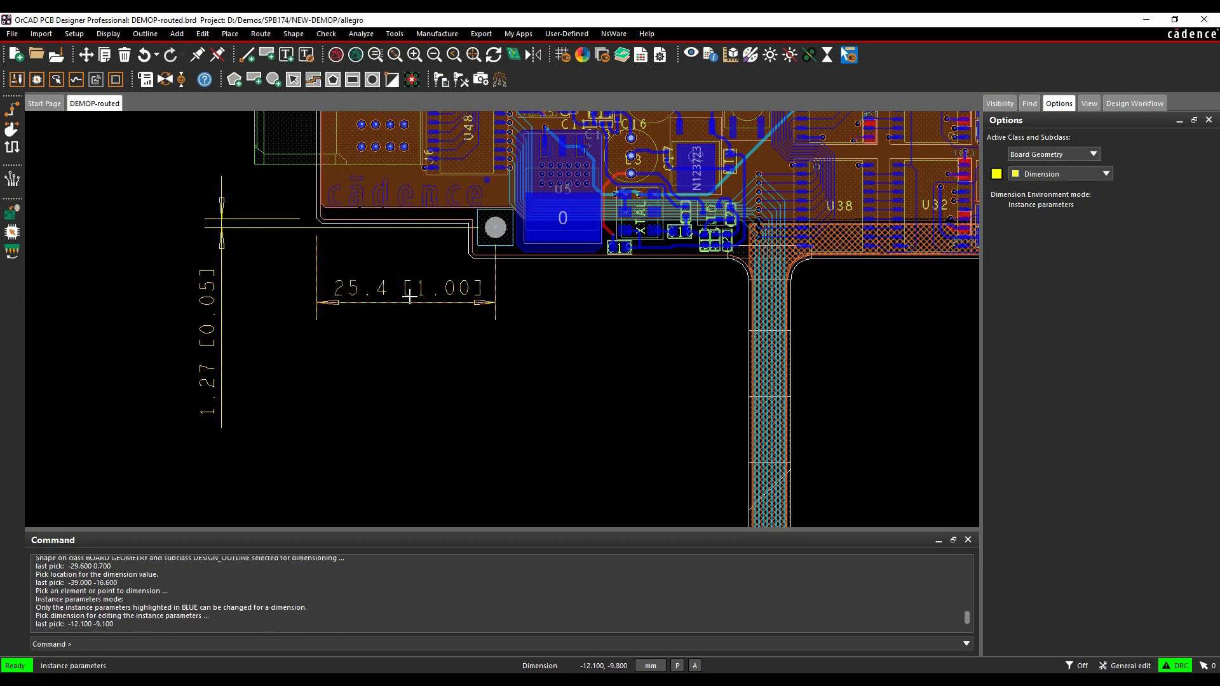
click(420, 309)
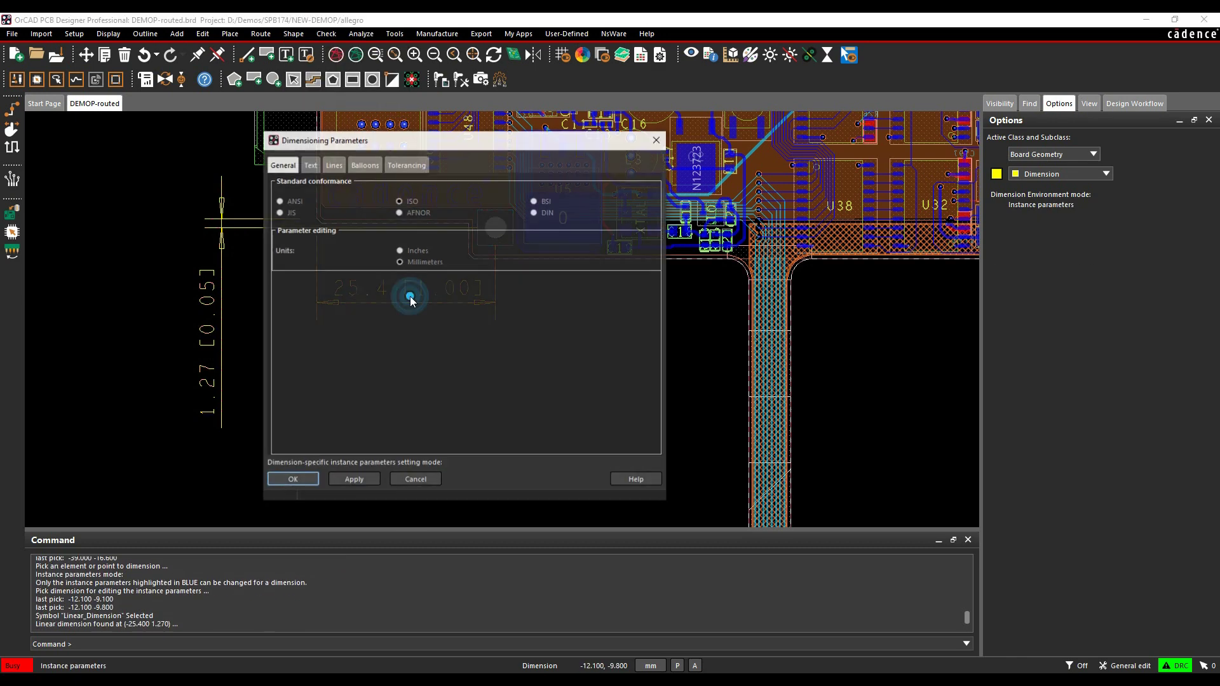
click(310, 165)
click(625, 322)
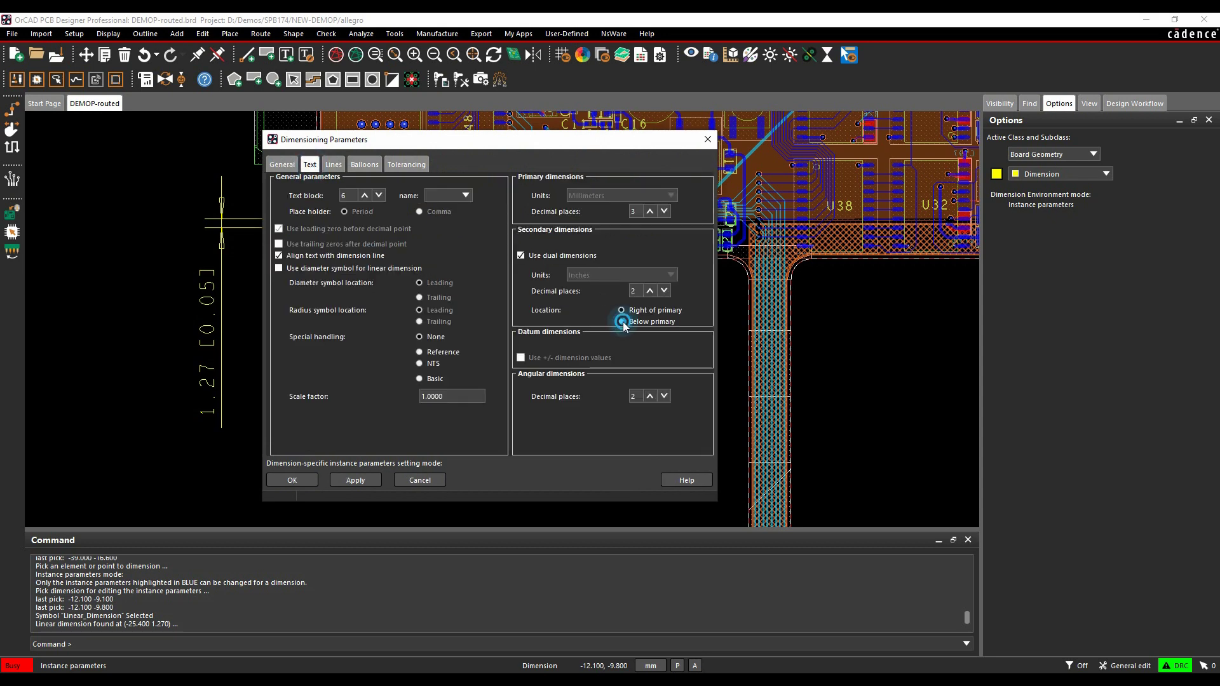
click(303, 481)
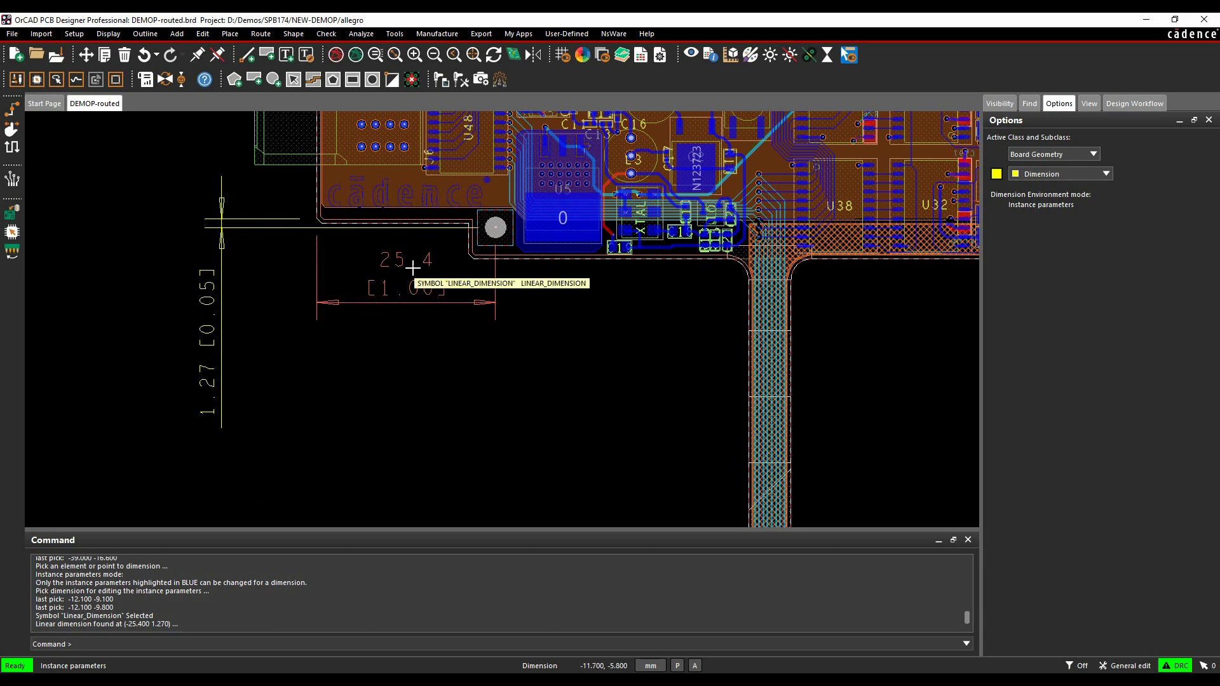
Step: Set the vertical 1.27 dimension's instance text location to Below primary as well
click(217, 316)
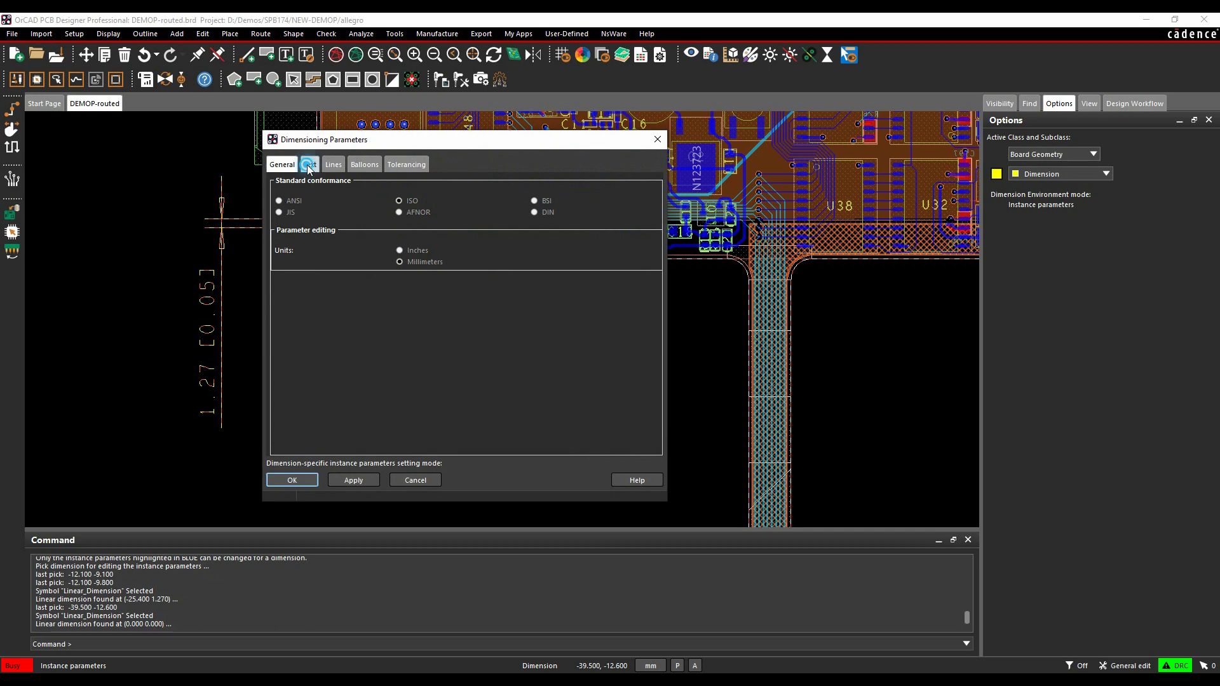
click(310, 164)
click(622, 322)
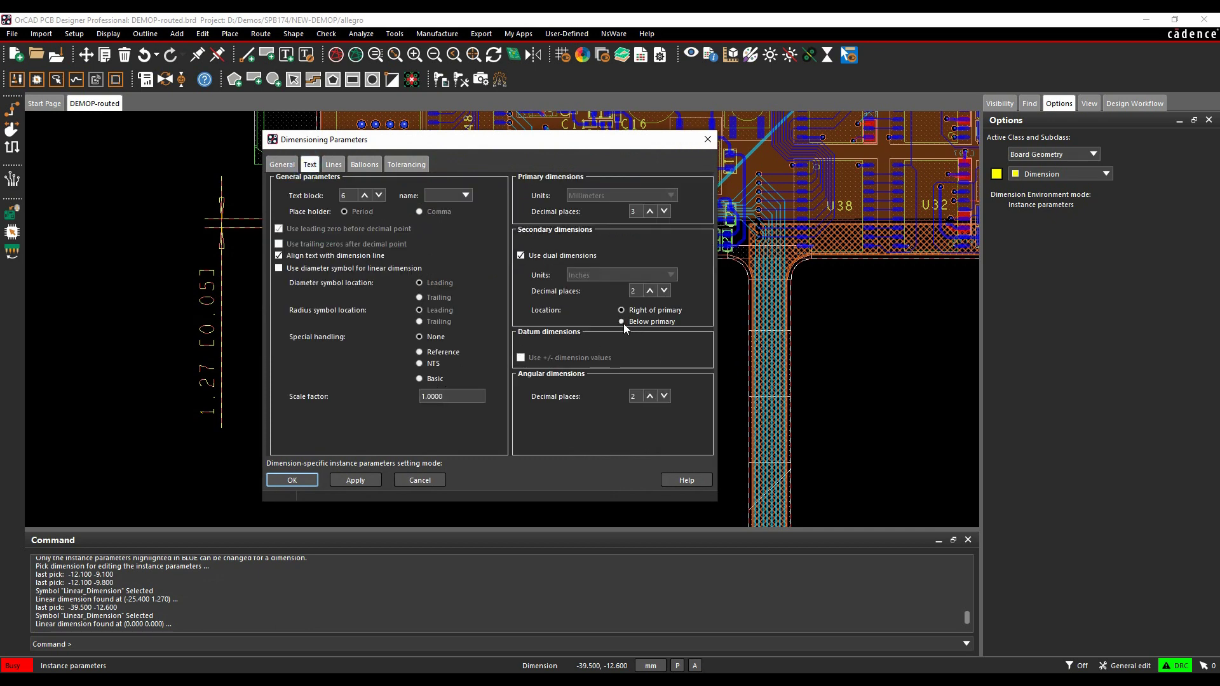
click(296, 481)
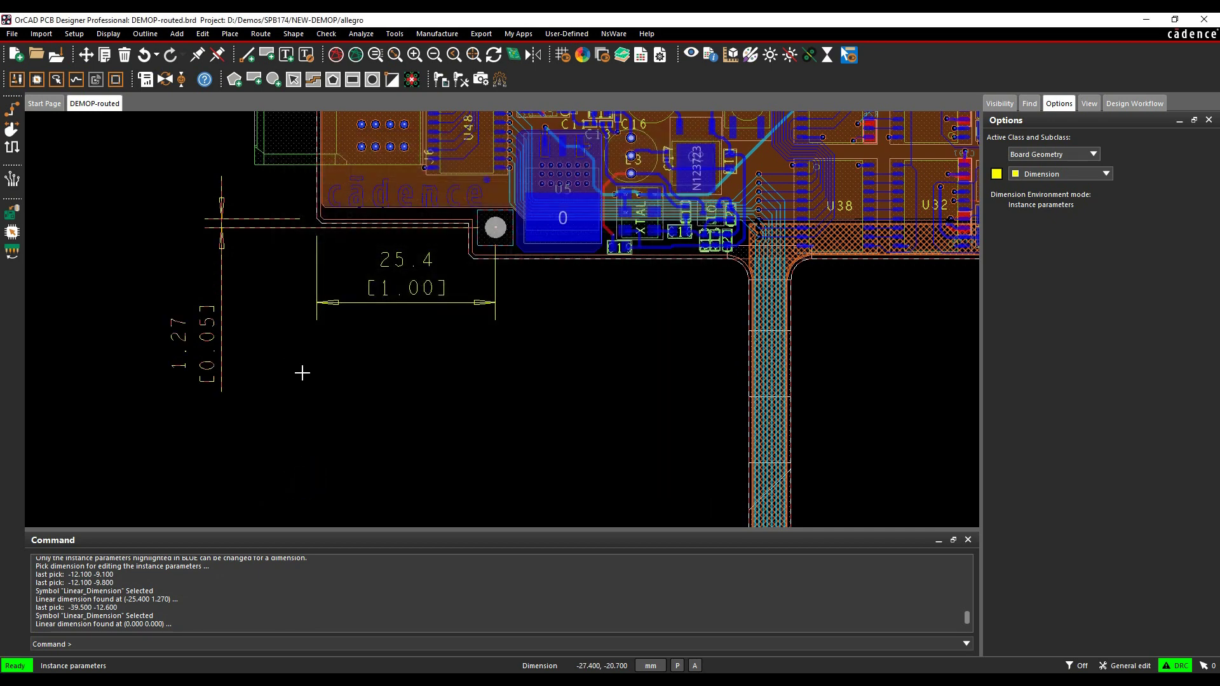
click(302, 373)
right_click(260, 346)
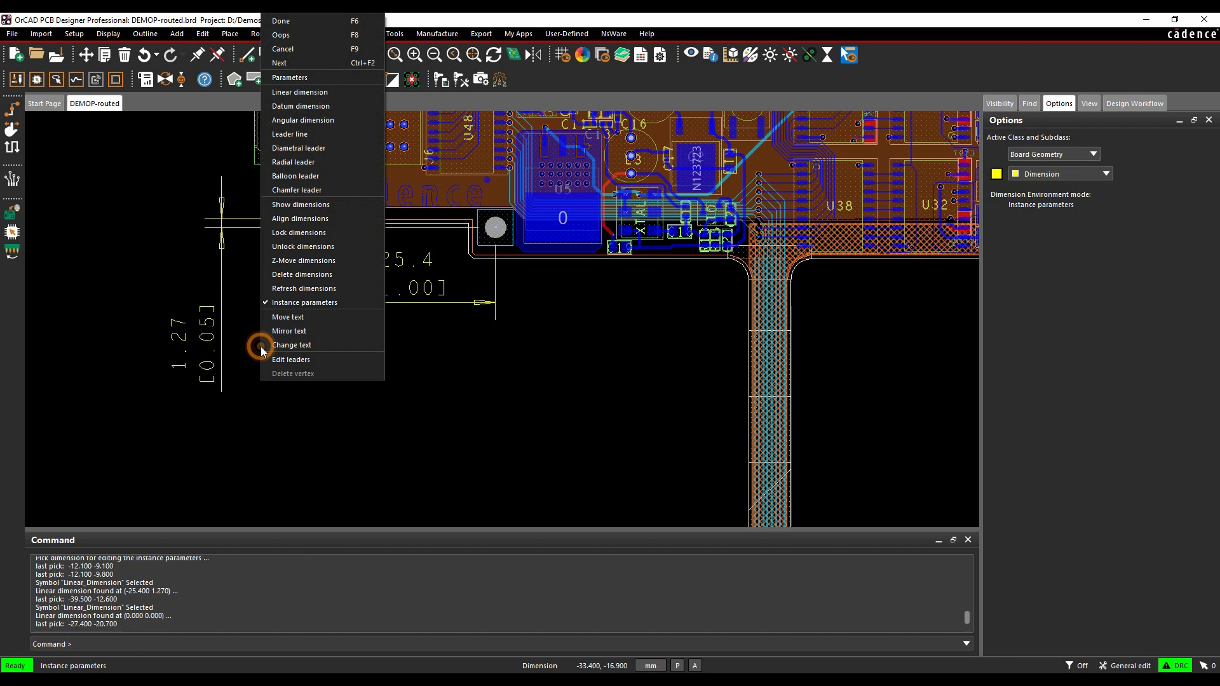
Step: Move the vertical dimension's 1.27 [0.05] text higher beside its line
click(302, 324)
click(197, 361)
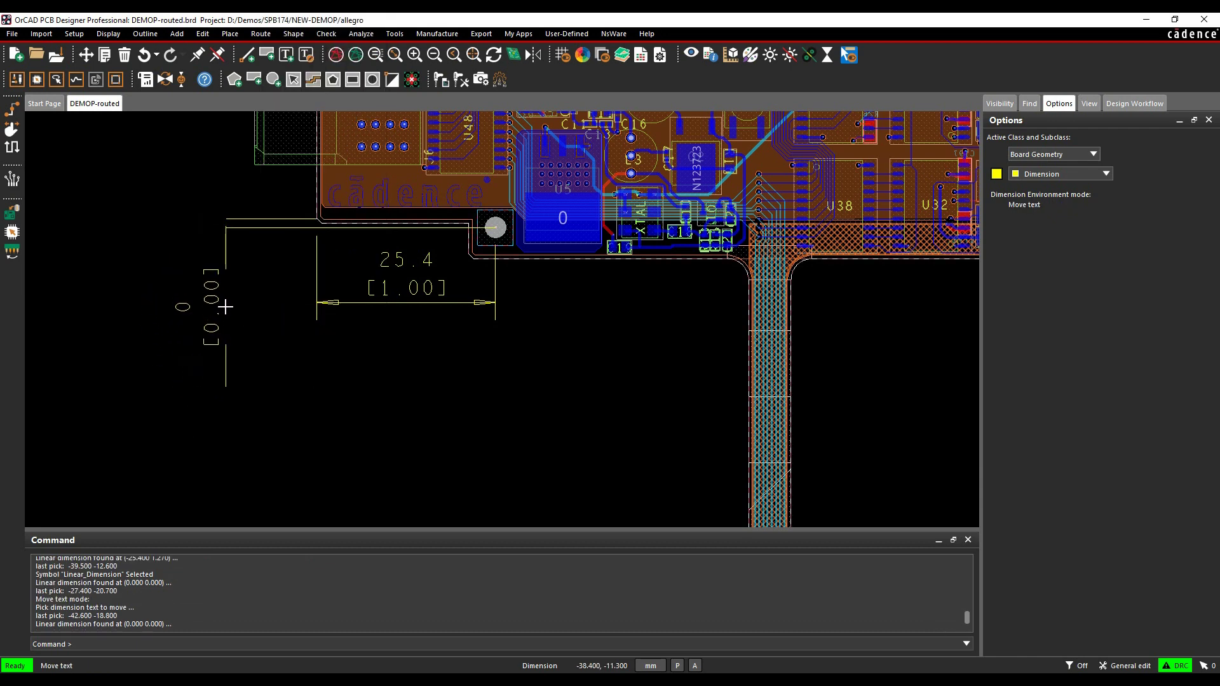
click(226, 307)
click(284, 337)
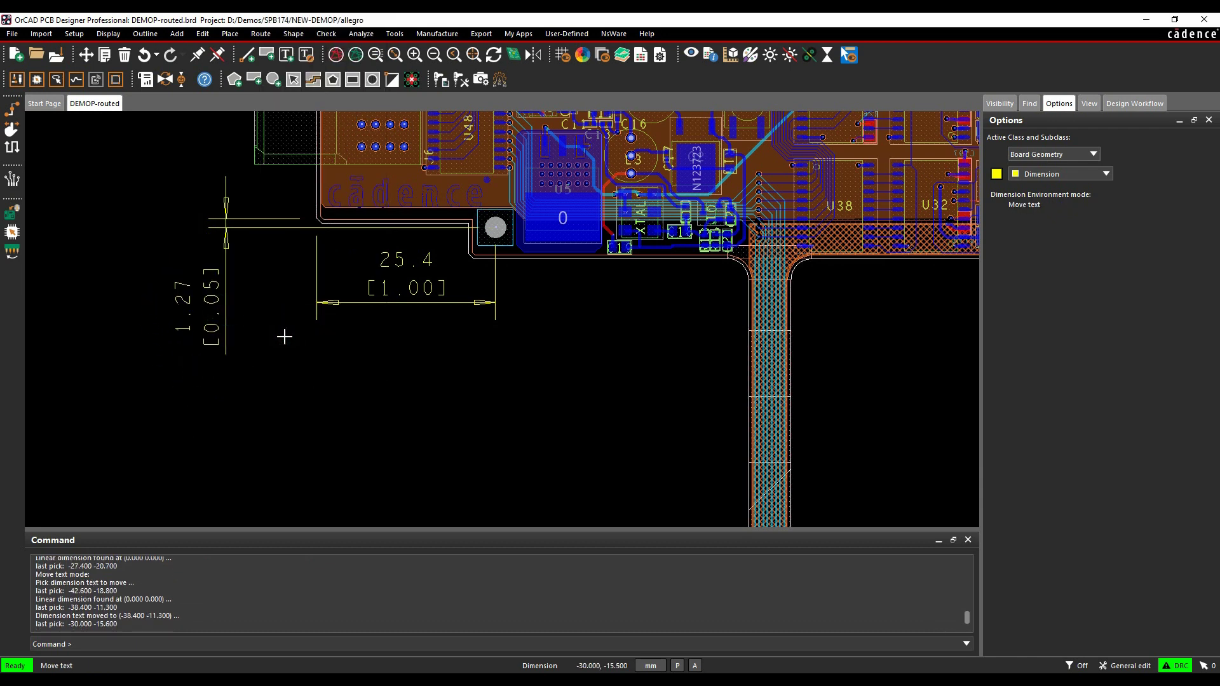
Step: Make Below primary the default text location in the general dimensioning parameters
right_click(267, 316)
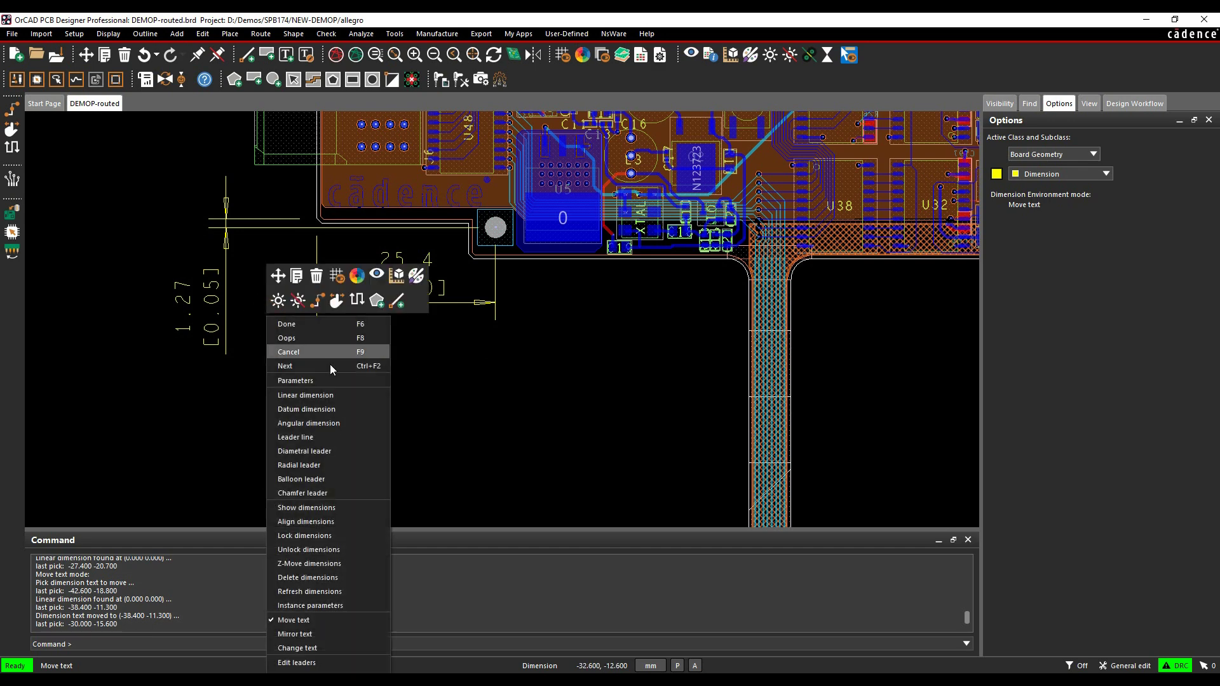
click(347, 376)
click(310, 164)
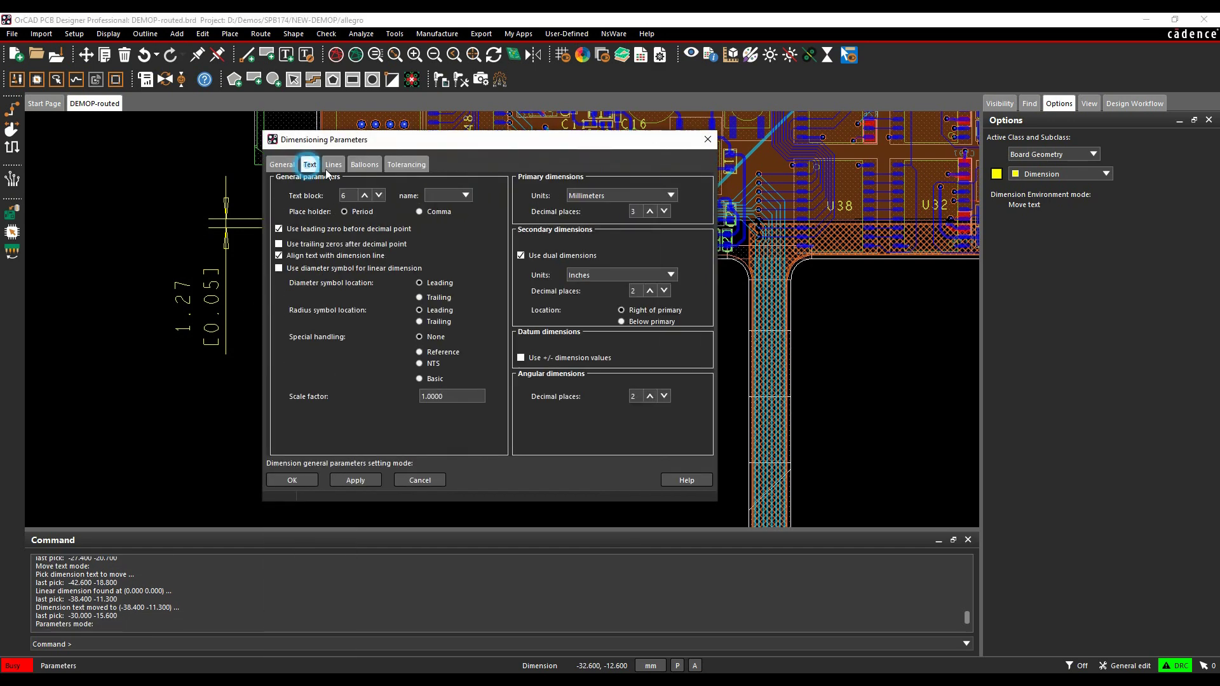
click(623, 322)
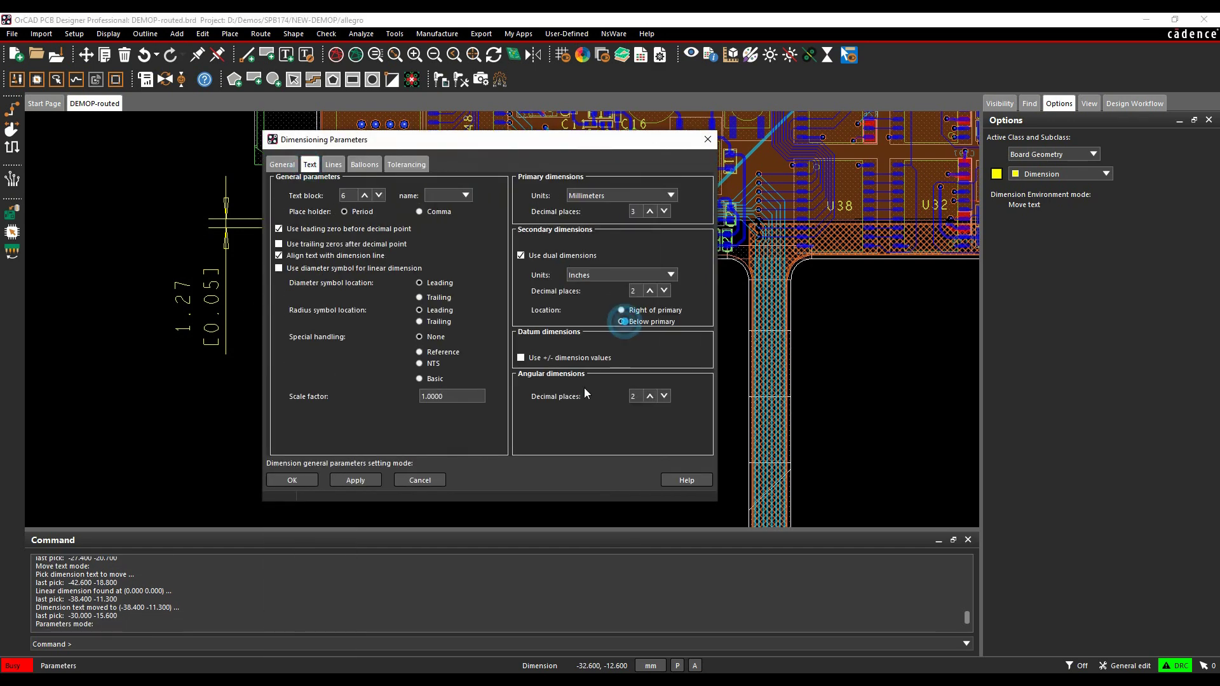
click(292, 480)
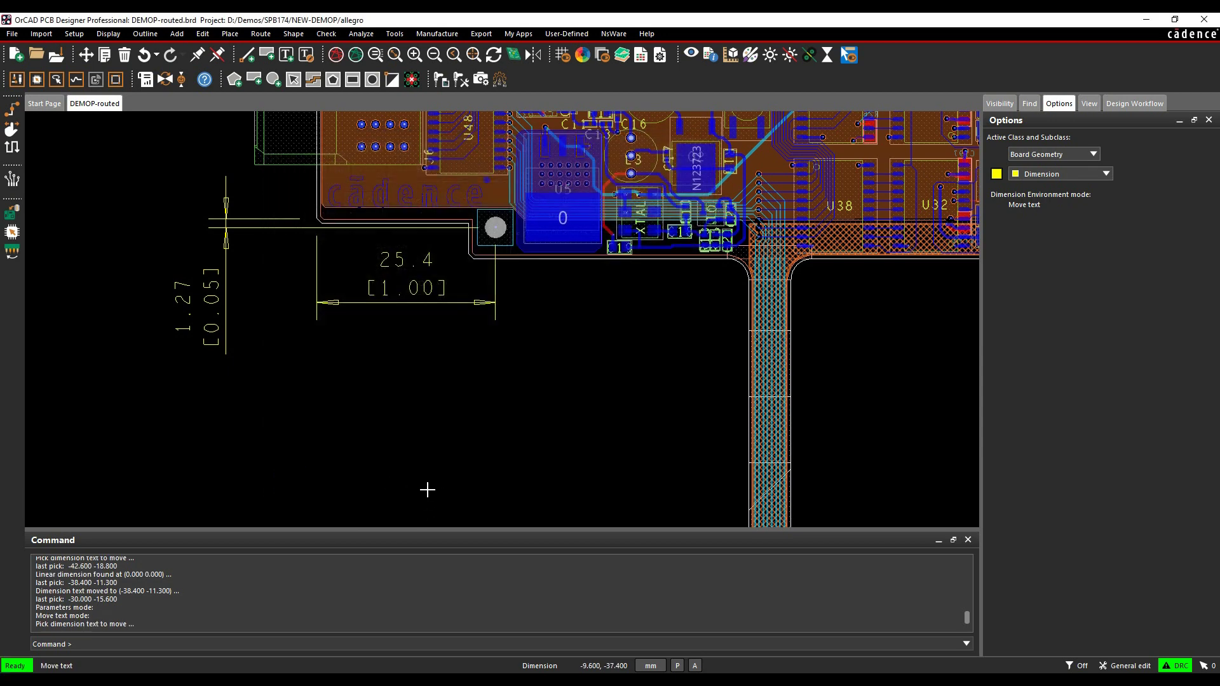
Step: Dimension from hole Mtg125 to the flex transition edge vertex, placing 36.05 [1.42] below the board
right_click(603, 347)
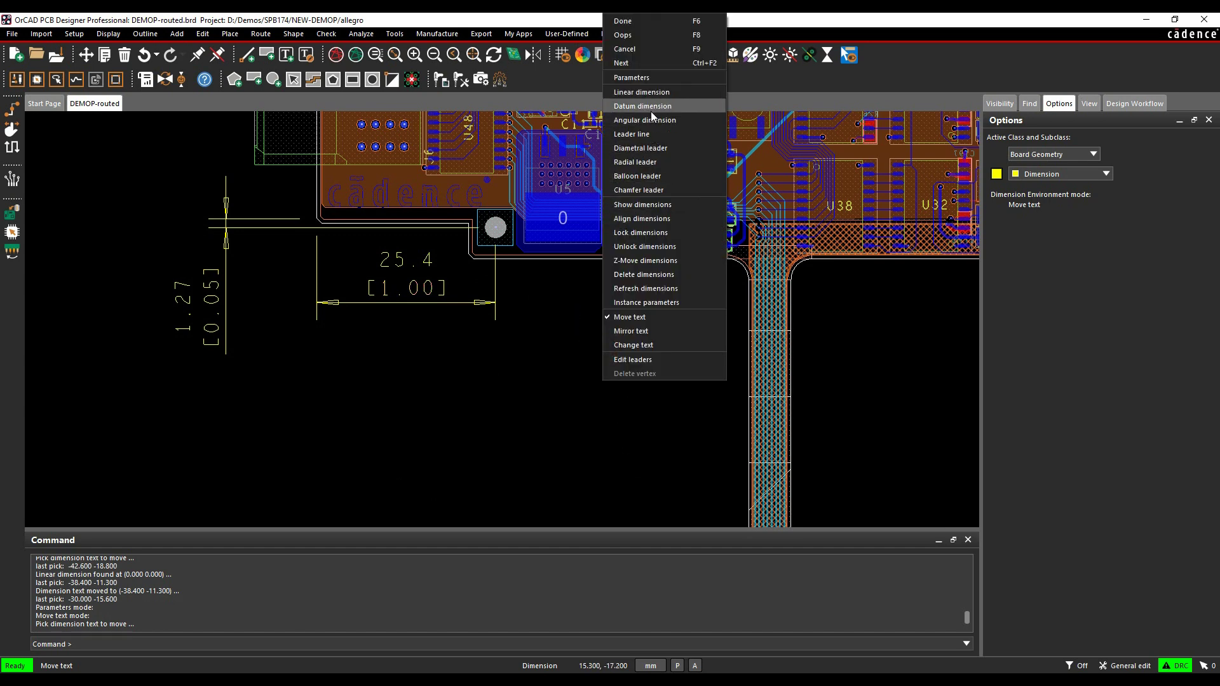
click(647, 93)
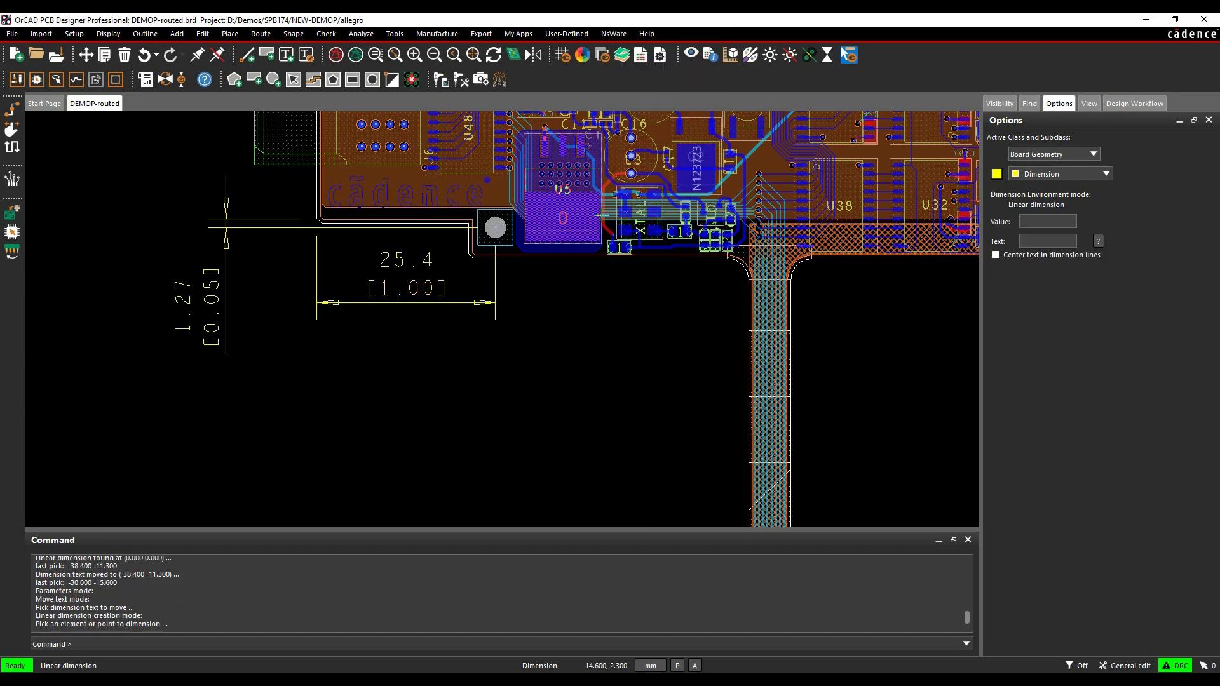
click(496, 226)
scroll(747, 285, up, 3)
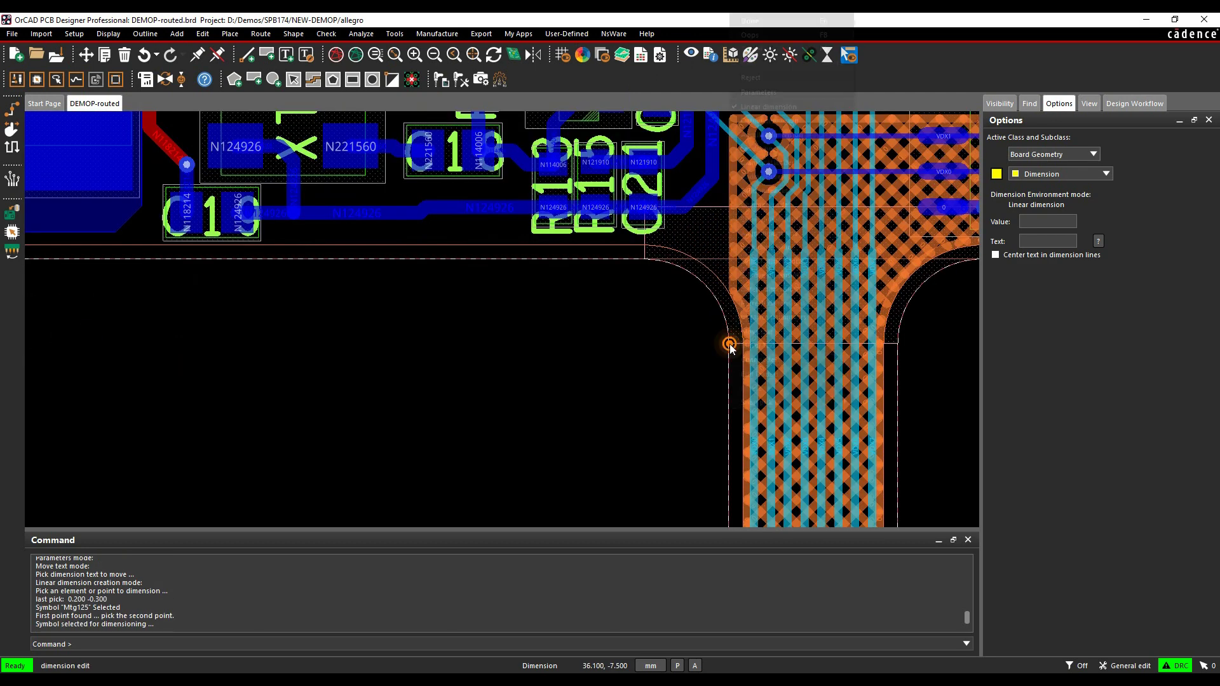
right_click(731, 409)
mouse_move(764, 408)
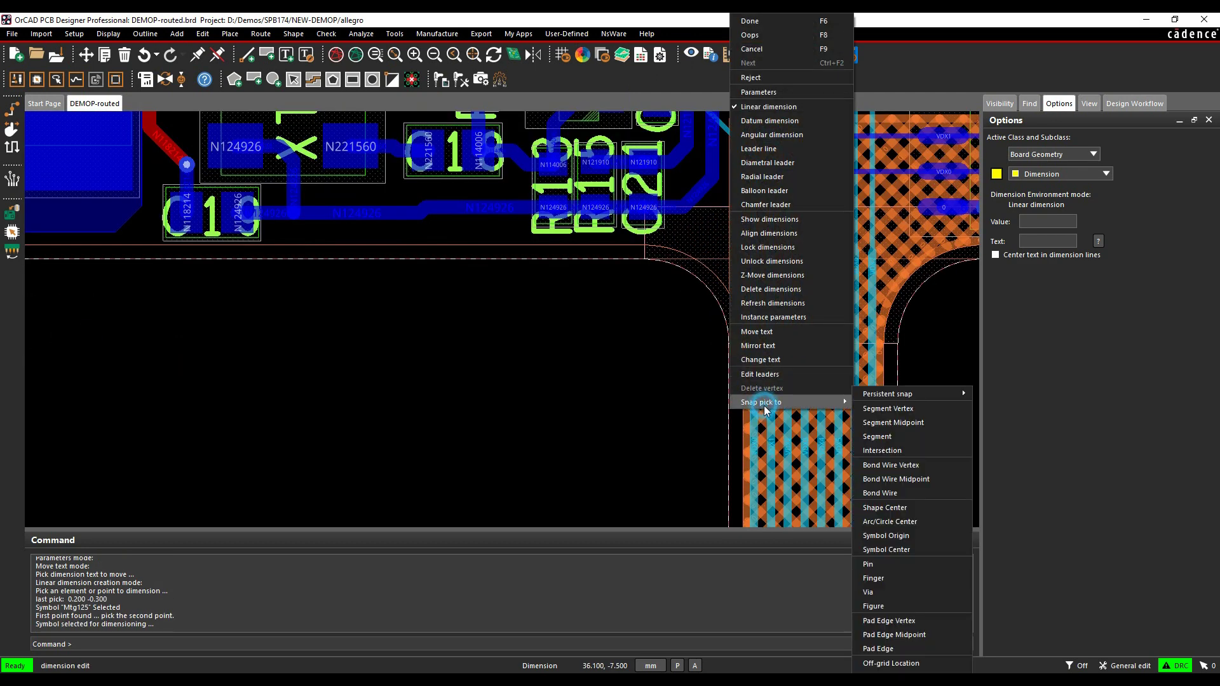
click(936, 409)
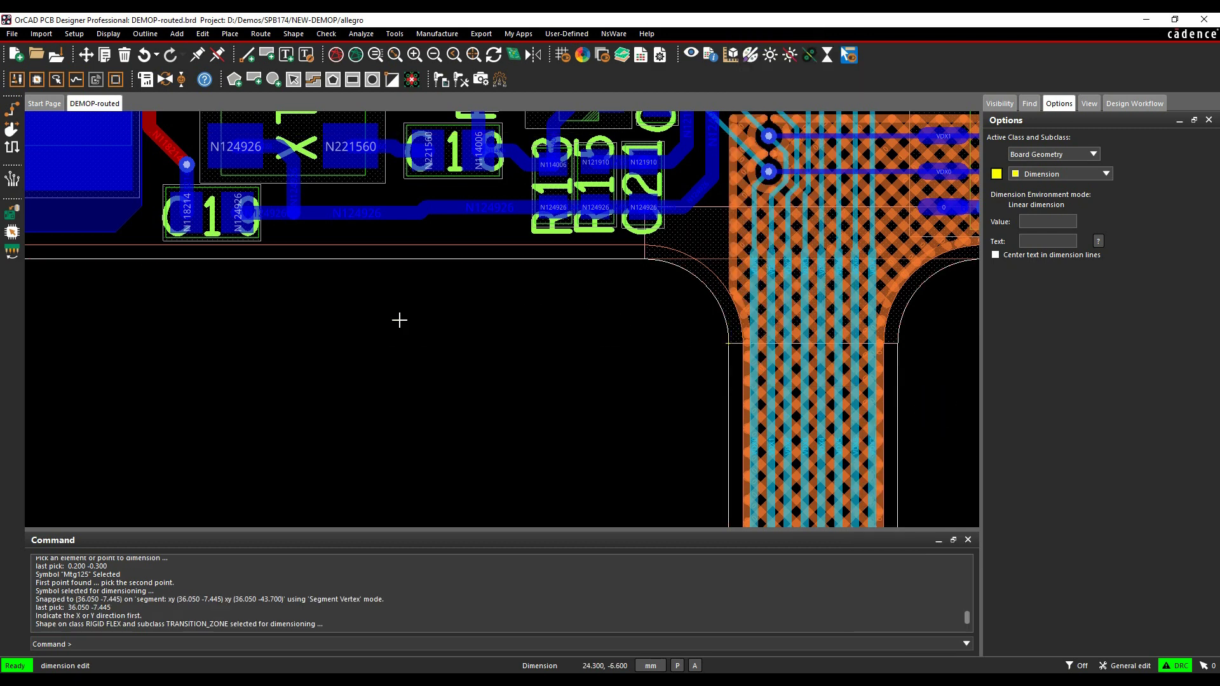
scroll(399, 320, down, 3)
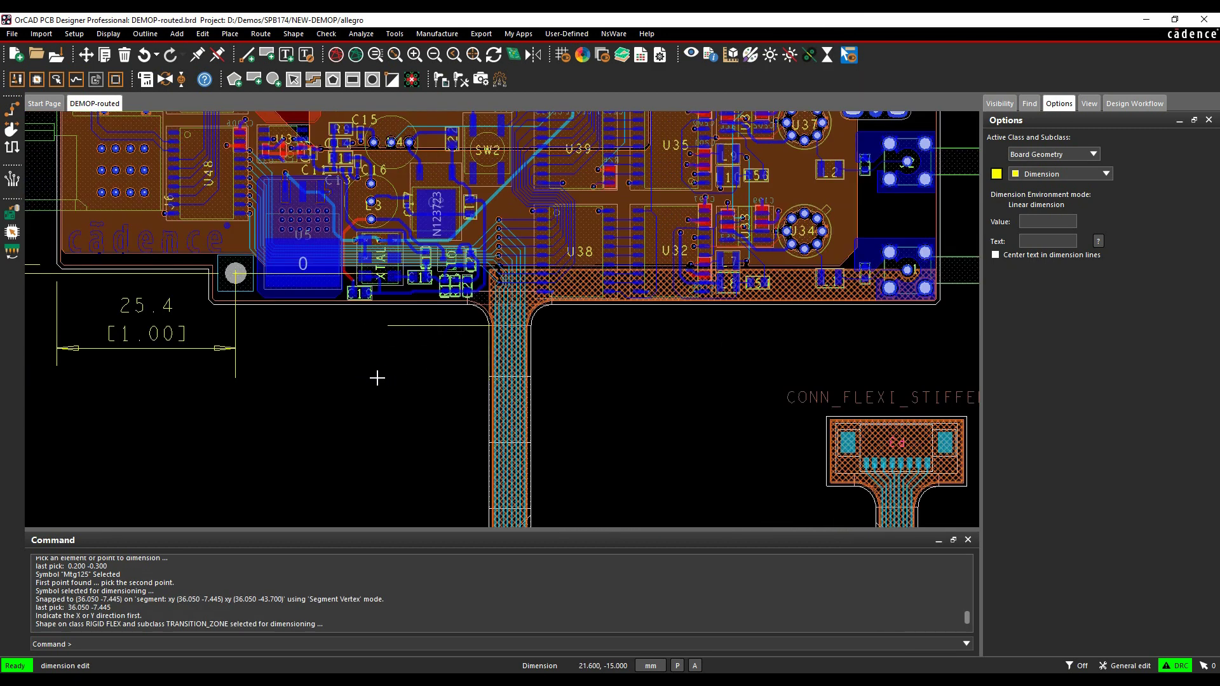
click(357, 373)
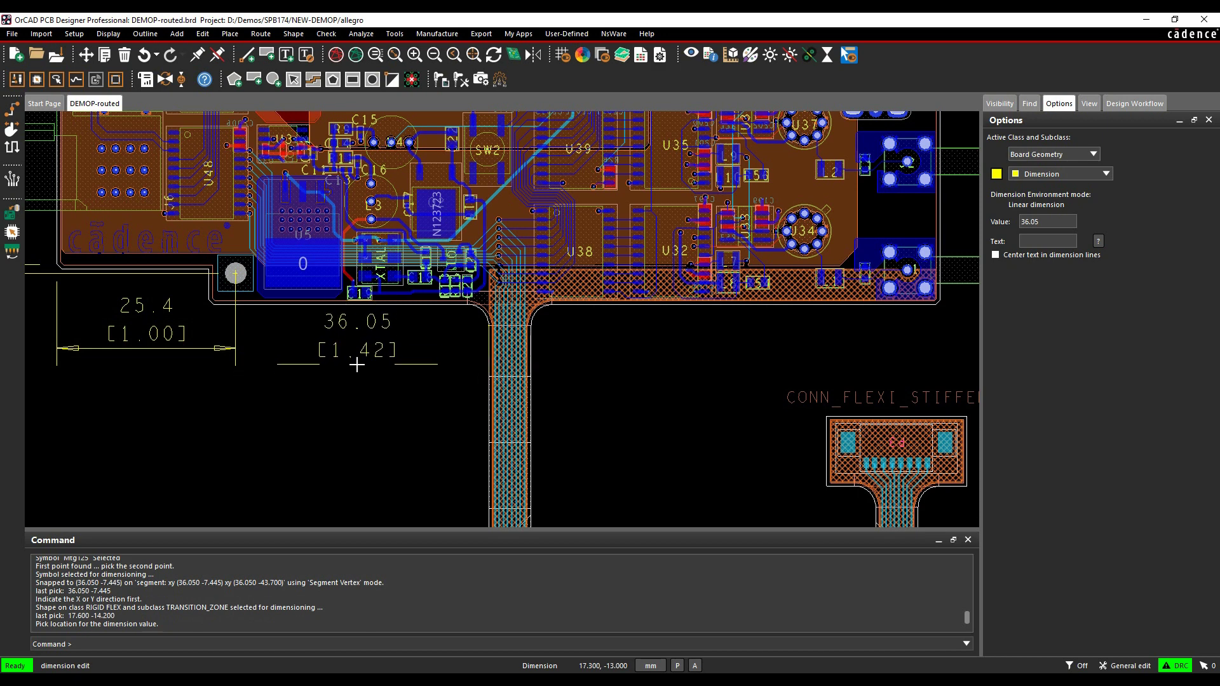
click(357, 358)
click(357, 395)
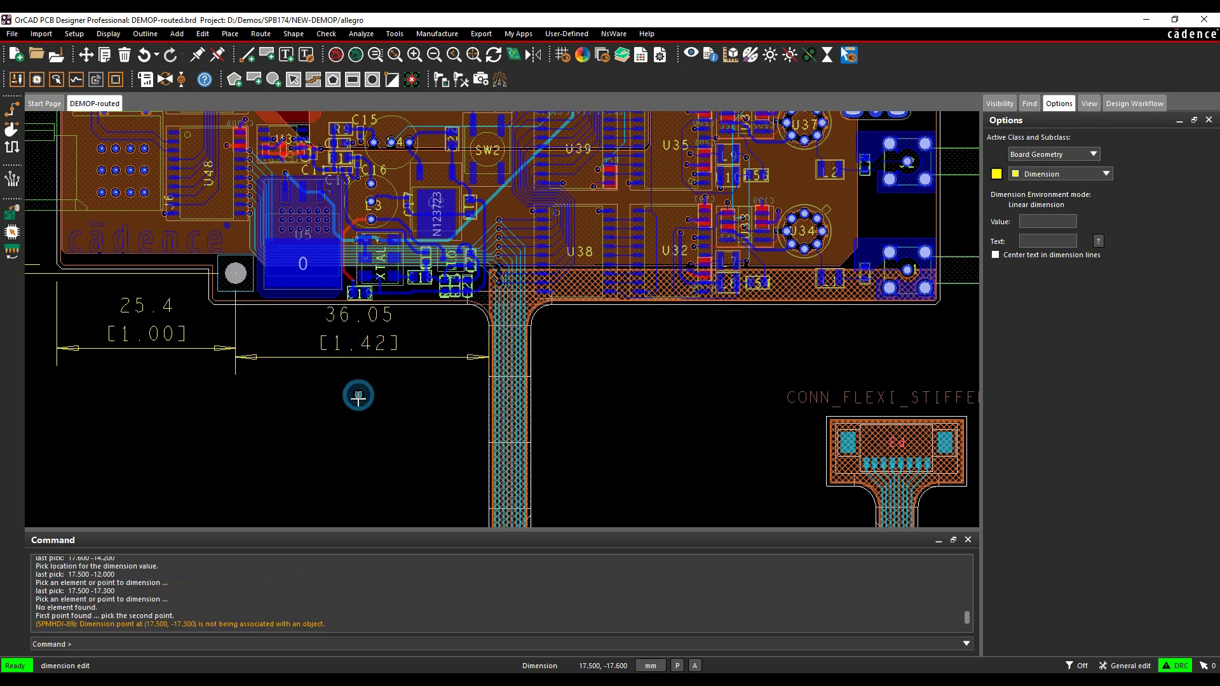
Step: Undo the stray pick with Oops, then align the 25.4 dimension to the 36.05 master
right_click(185, 391)
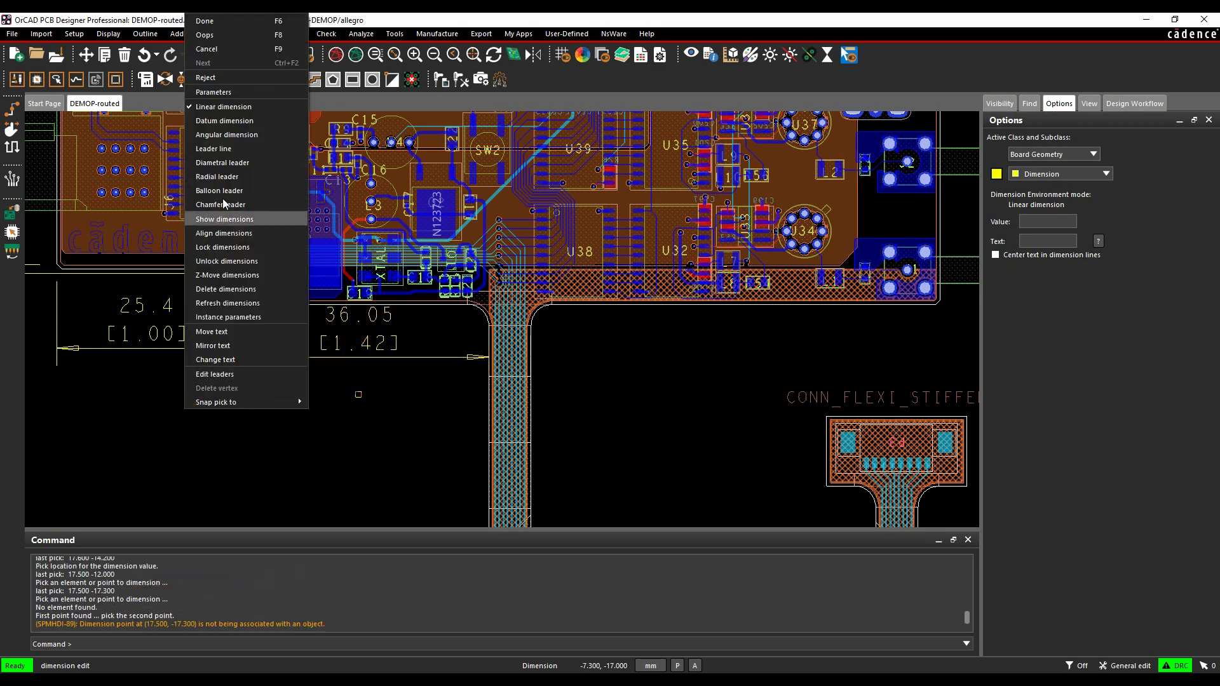
click(210, 35)
right_click(199, 409)
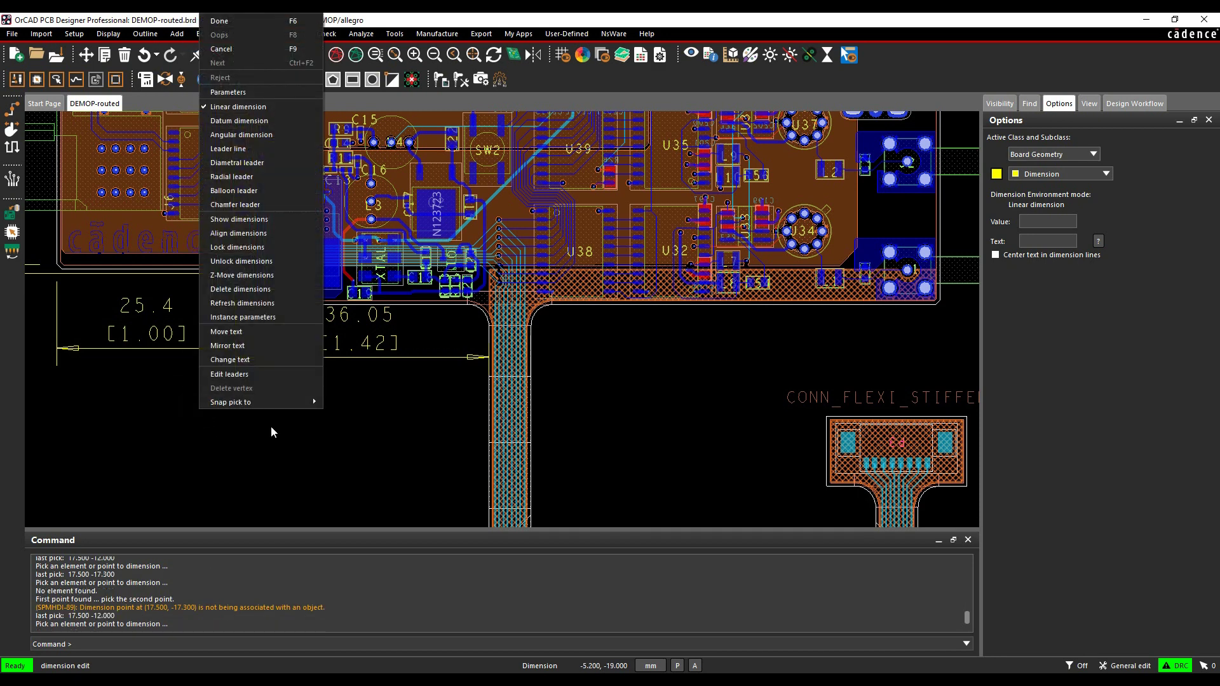
click(244, 233)
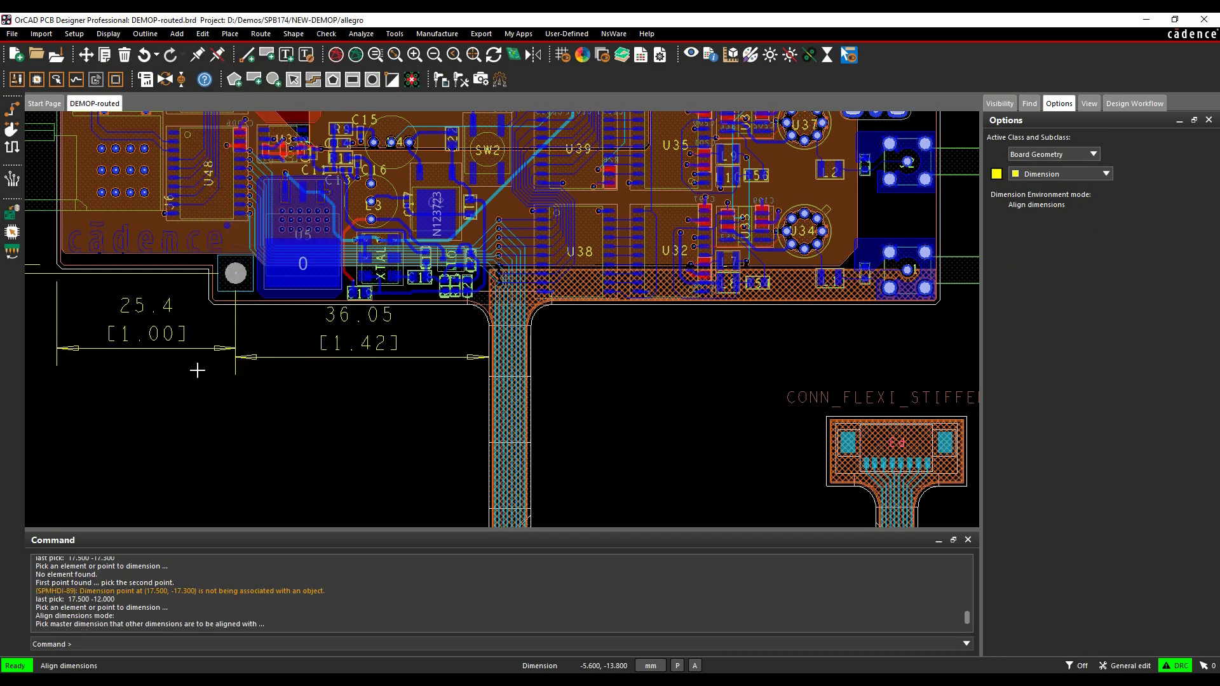
click(343, 359)
click(162, 347)
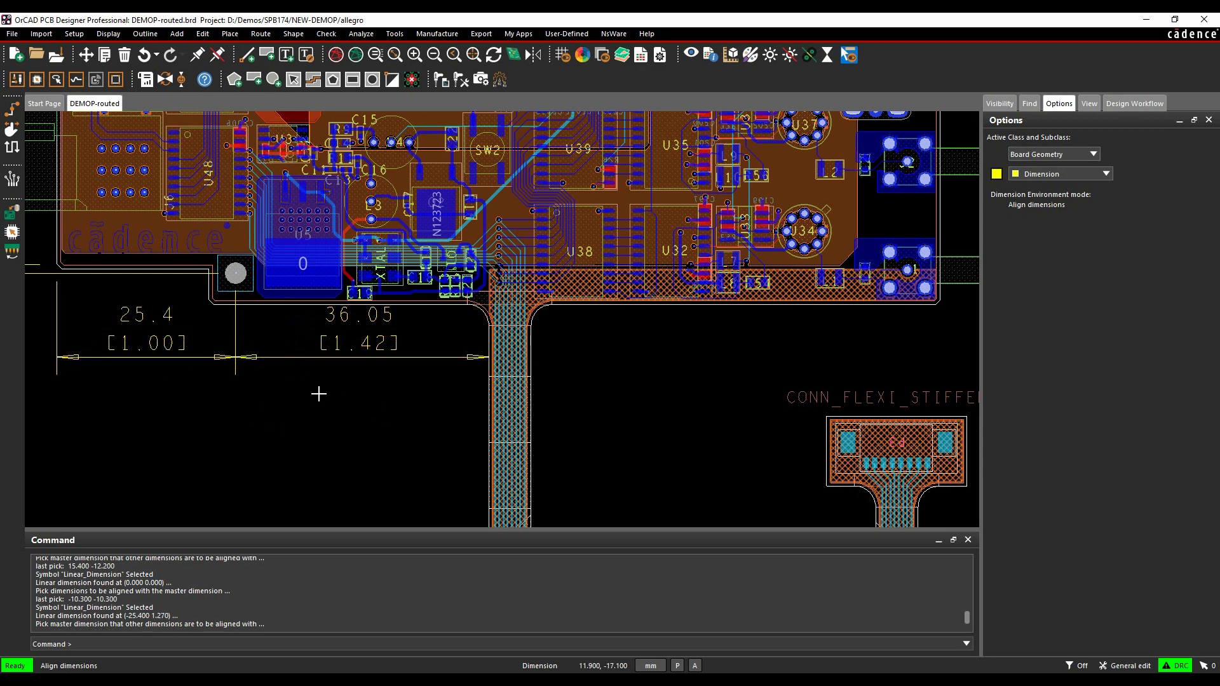
right_click(560, 381)
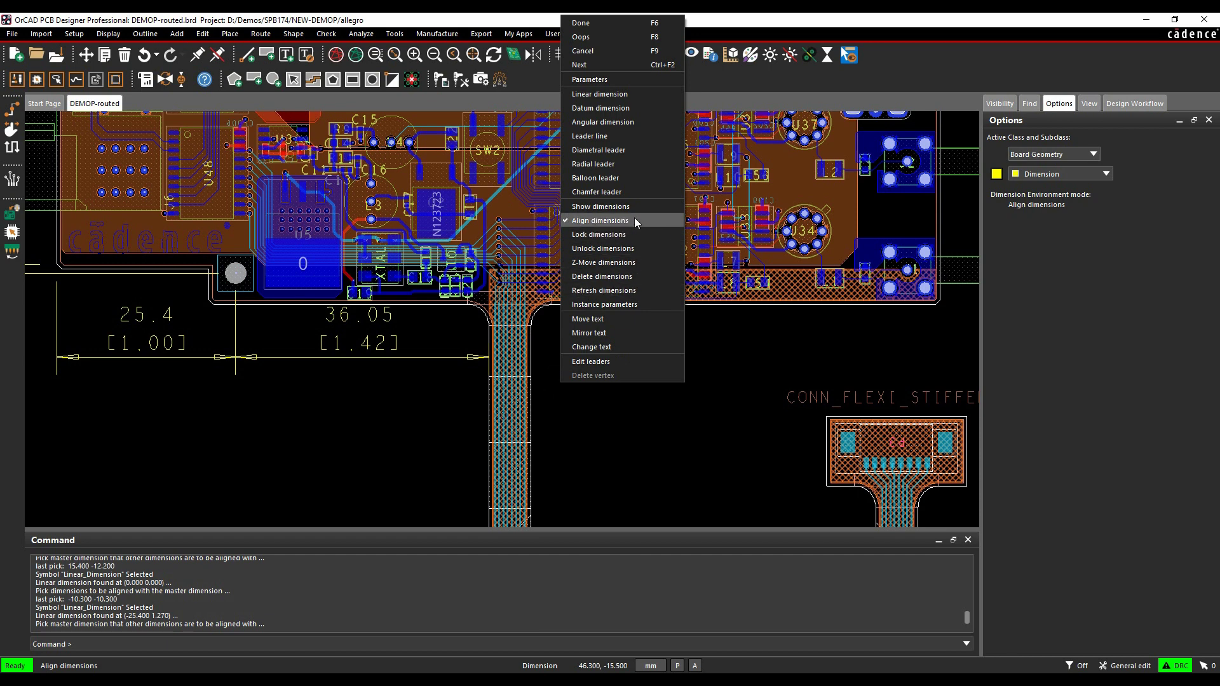
Step: Draw a radial leader from the flex-tail outline arc and place its R3 [0.12] label
click(593, 164)
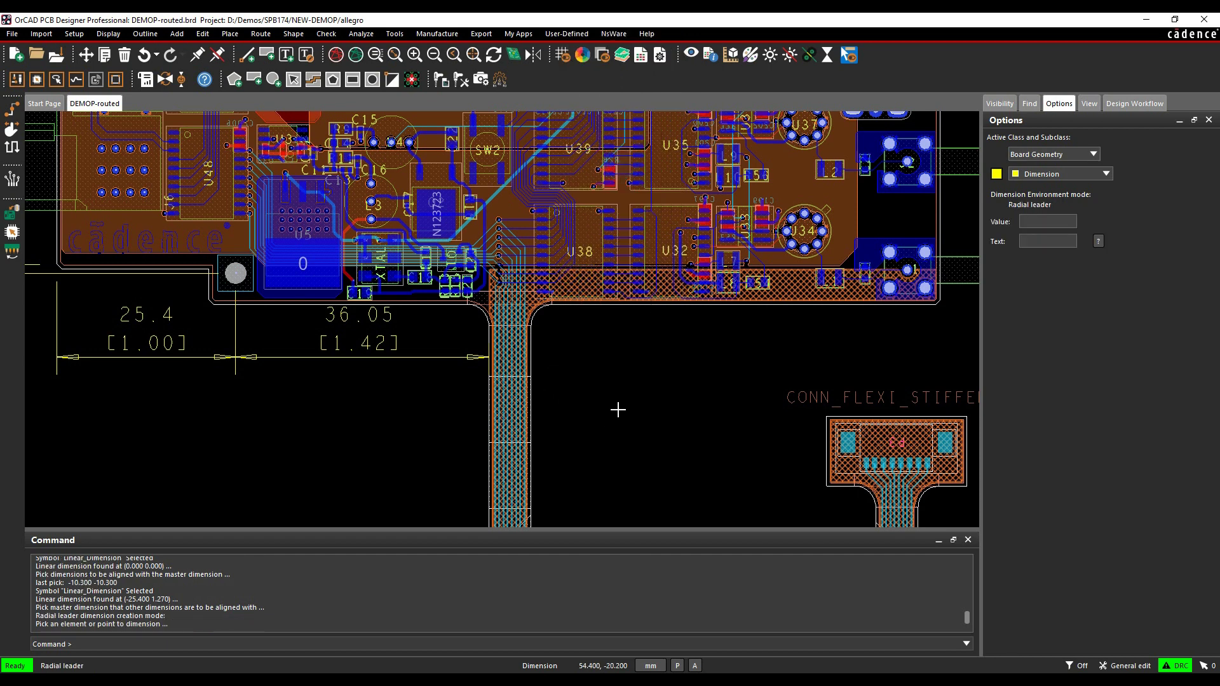
click(541, 312)
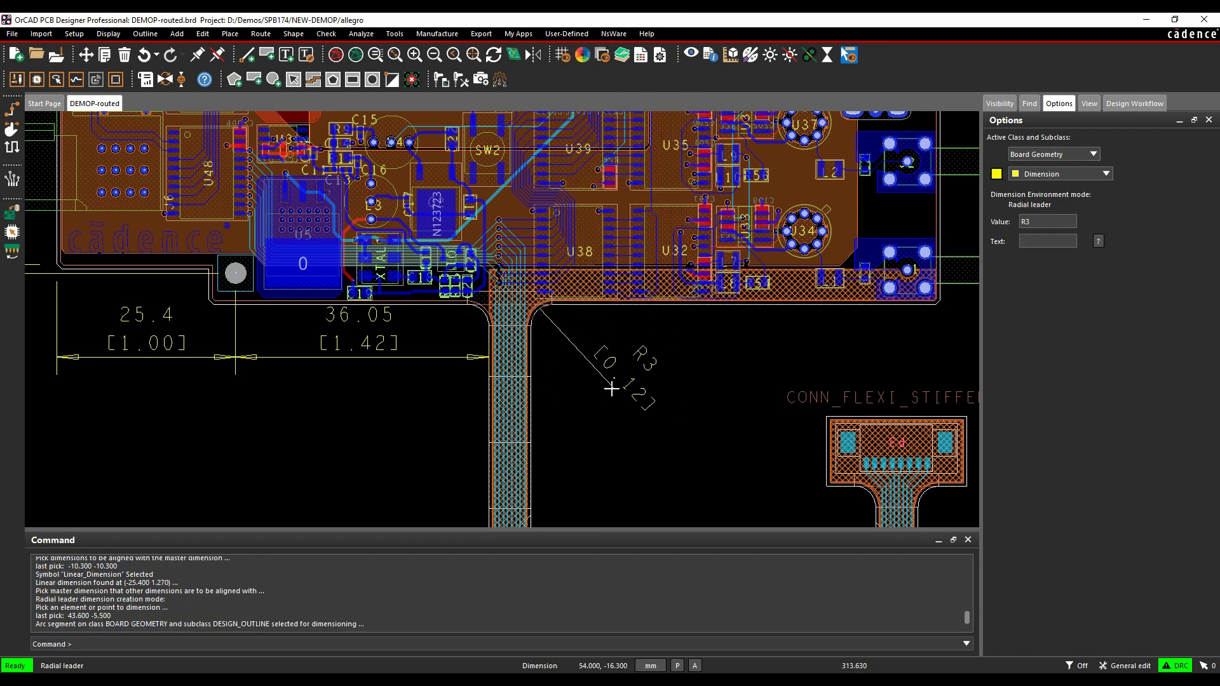
click(602, 401)
click(665, 423)
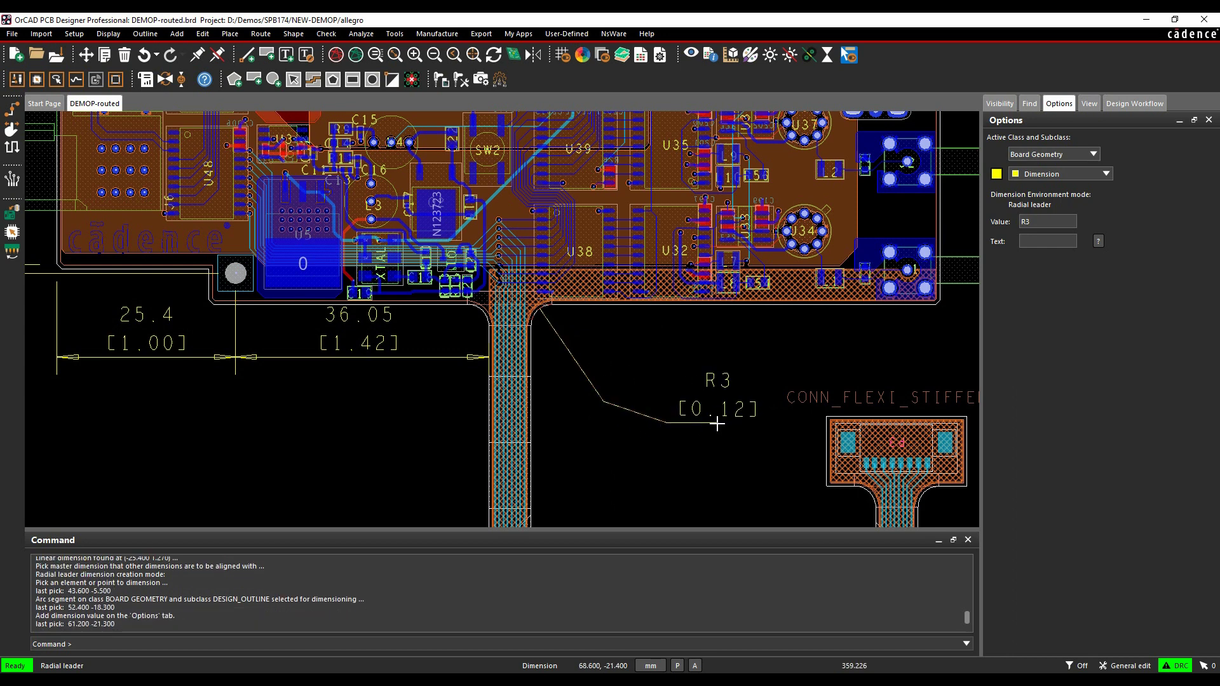
click(717, 423)
right_click(729, 419)
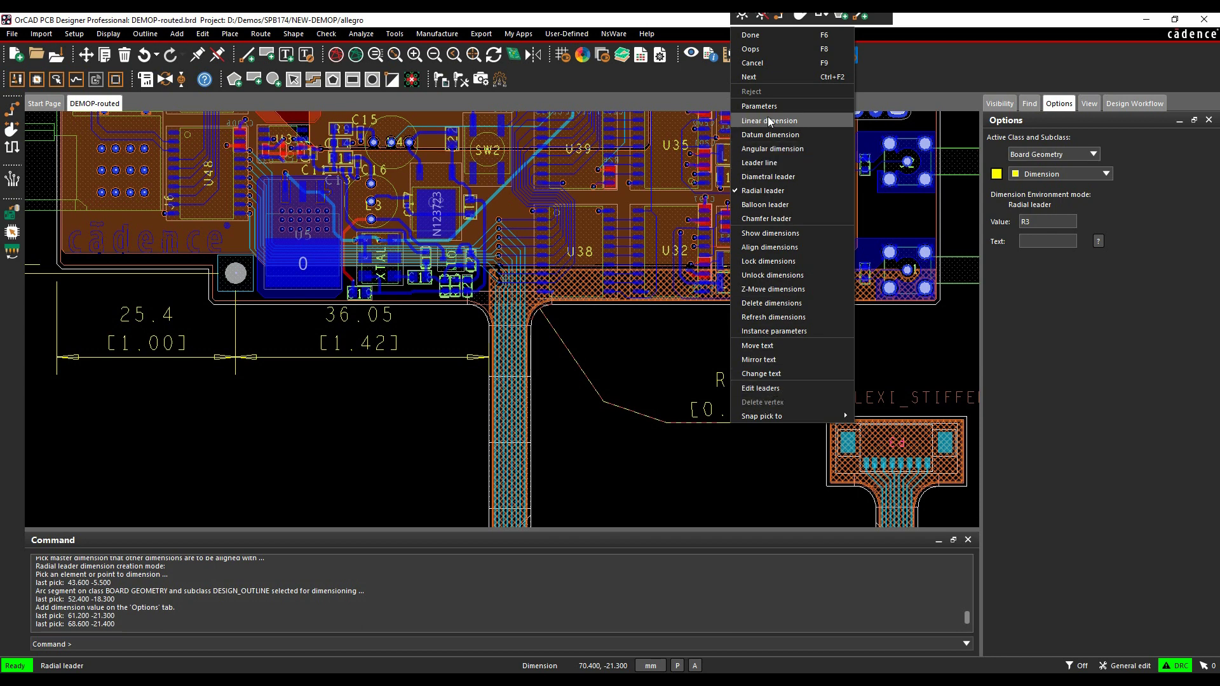
click(750, 35)
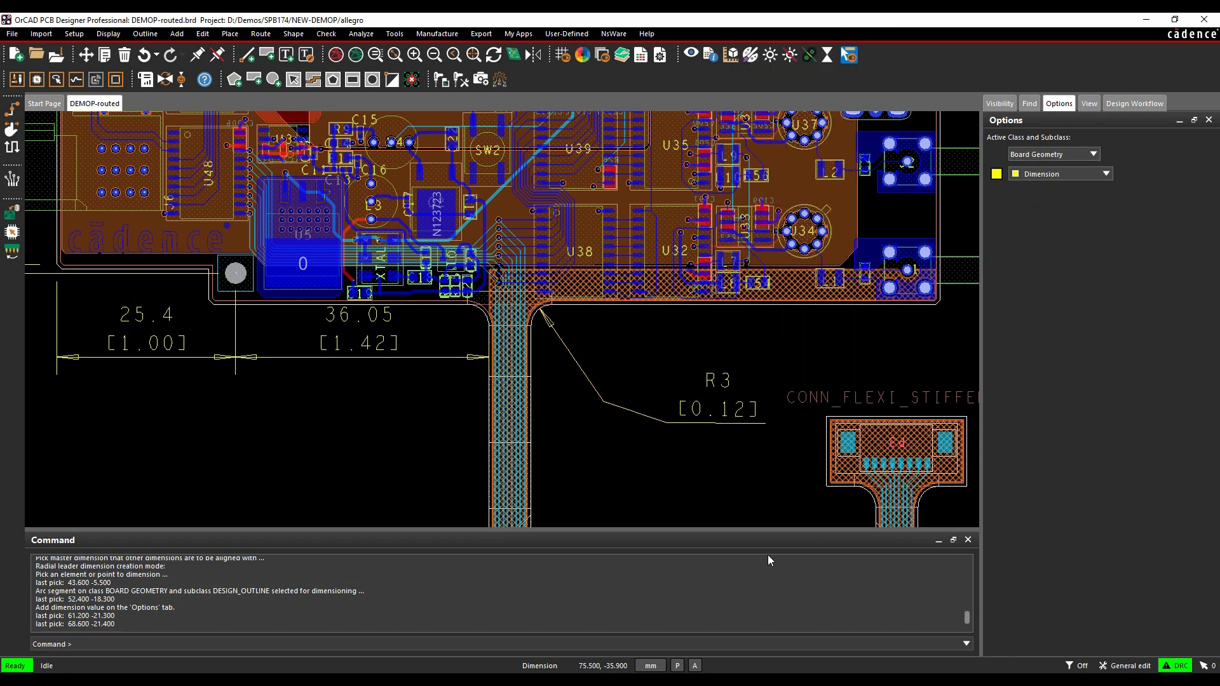
click(728, 505)
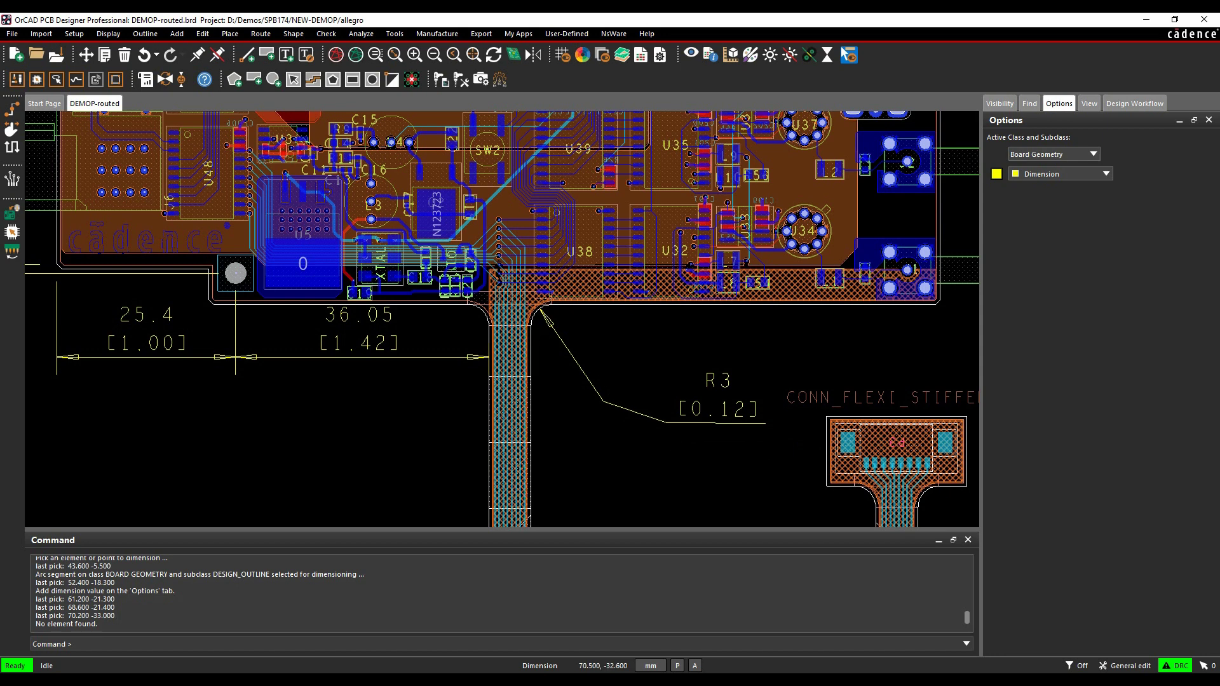
right_click(207, 398)
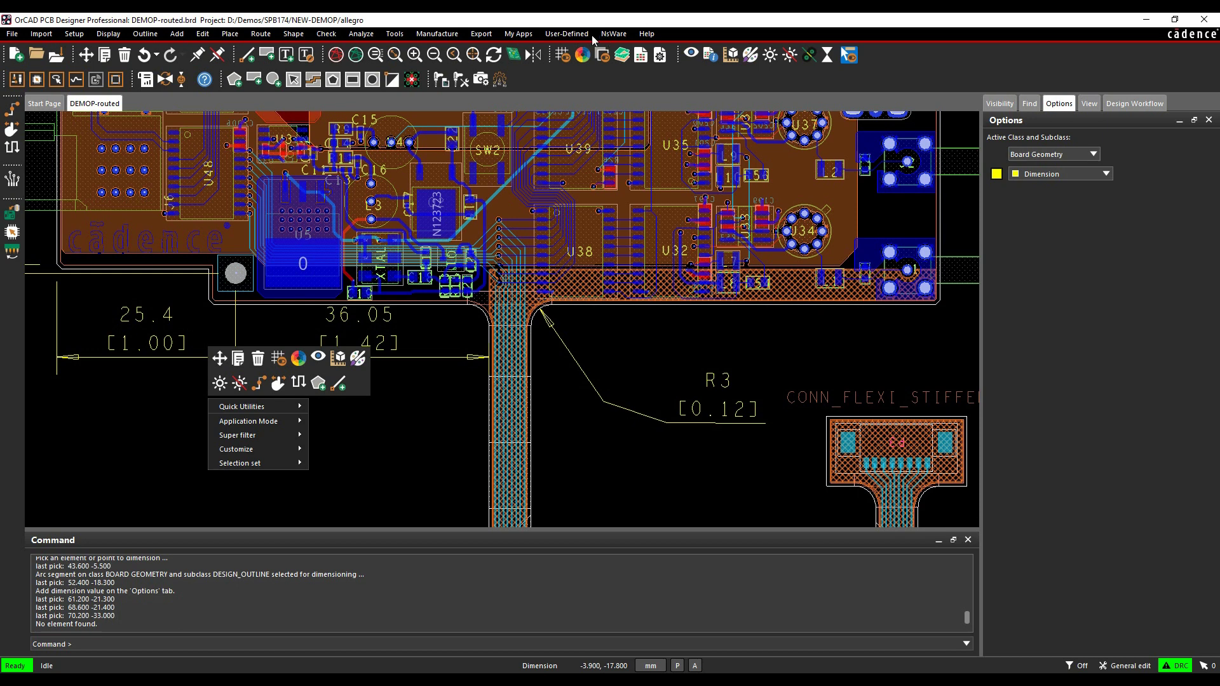
click(443, 35)
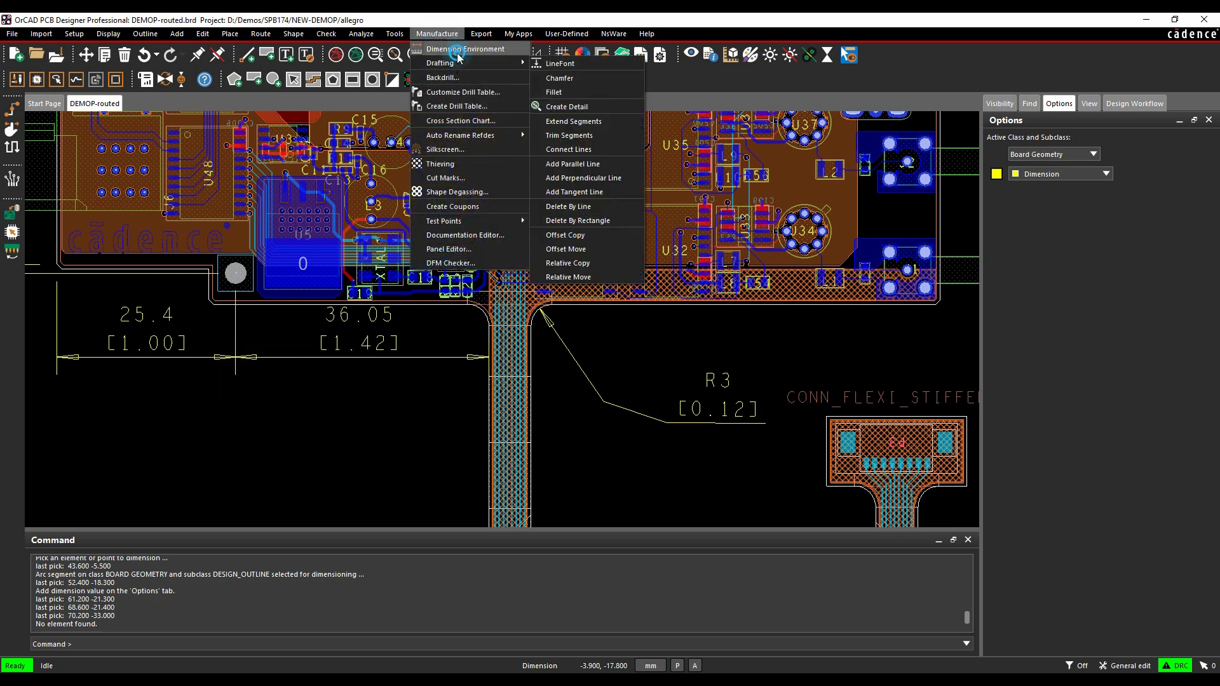
click(476, 62)
right_click(245, 409)
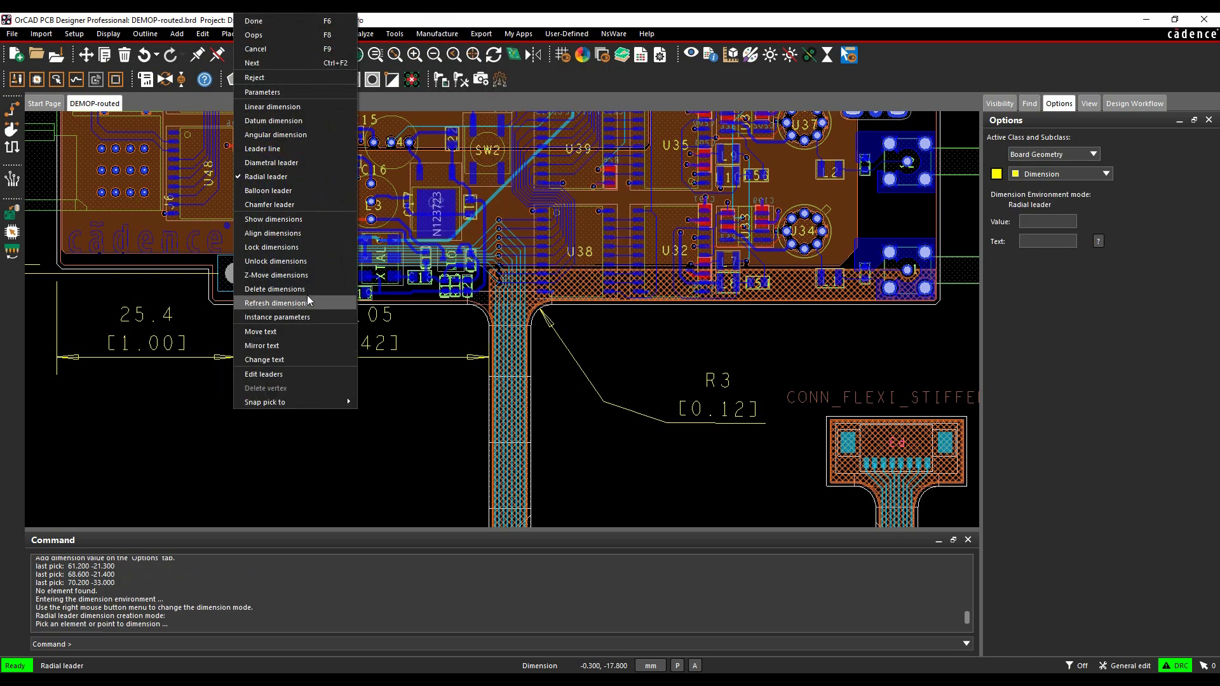
click(273, 289)
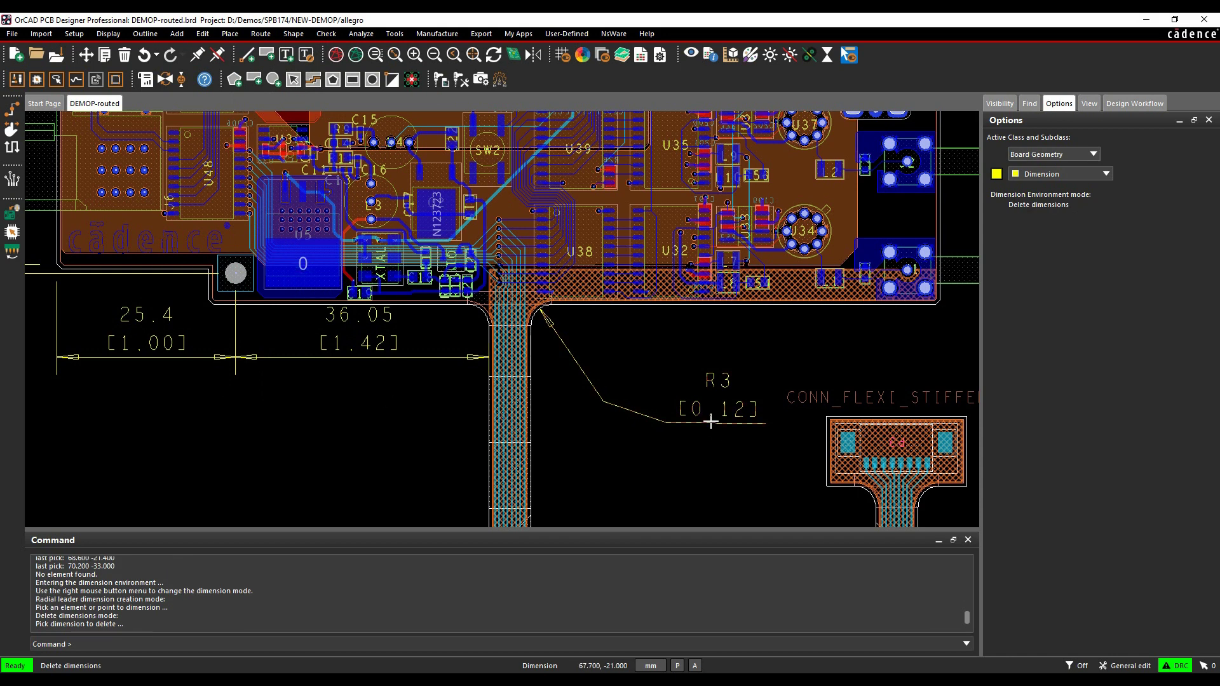
right_click(314, 410)
click(325, 22)
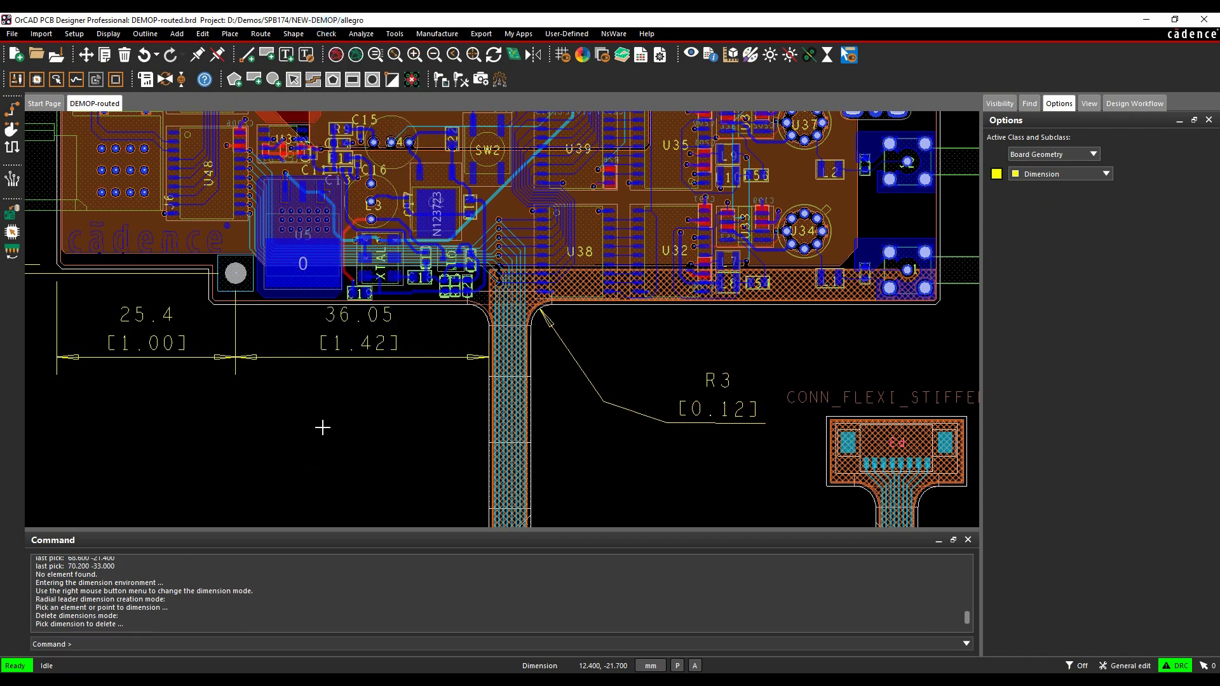
middle_drag(272, 421, 371, 459)
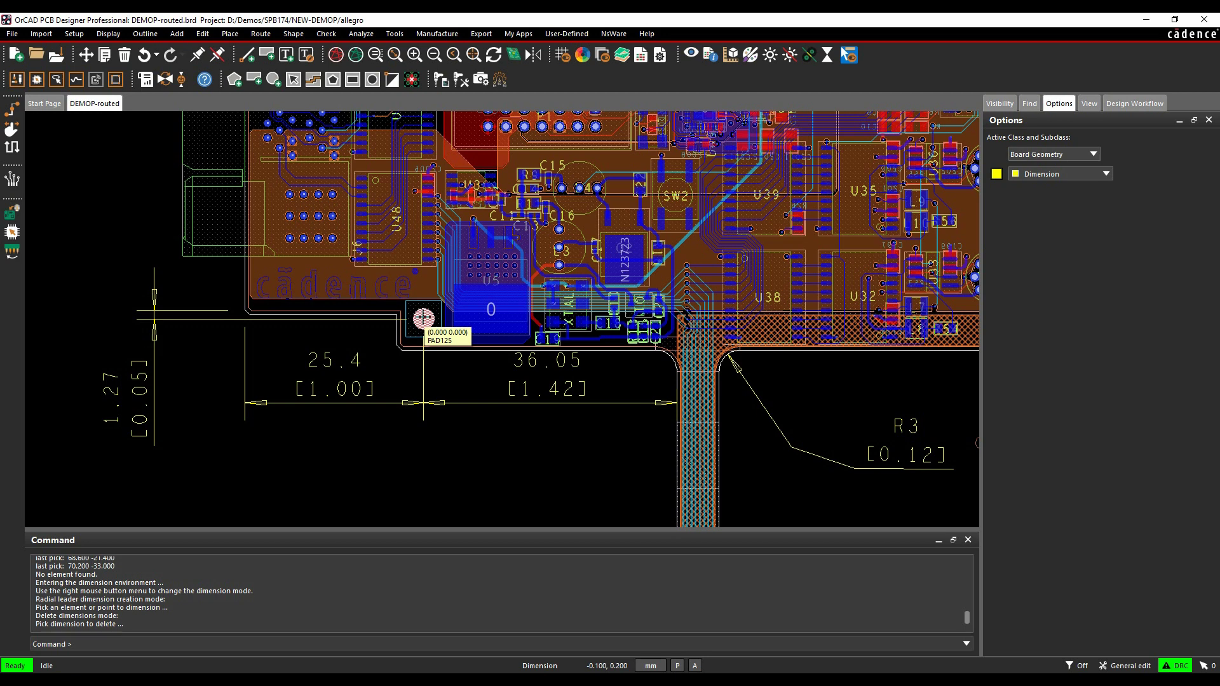
Step: Move the Mtg125 hole by 'ix .5', updating its dimensions to 25.9 and 35.55
click(85, 55)
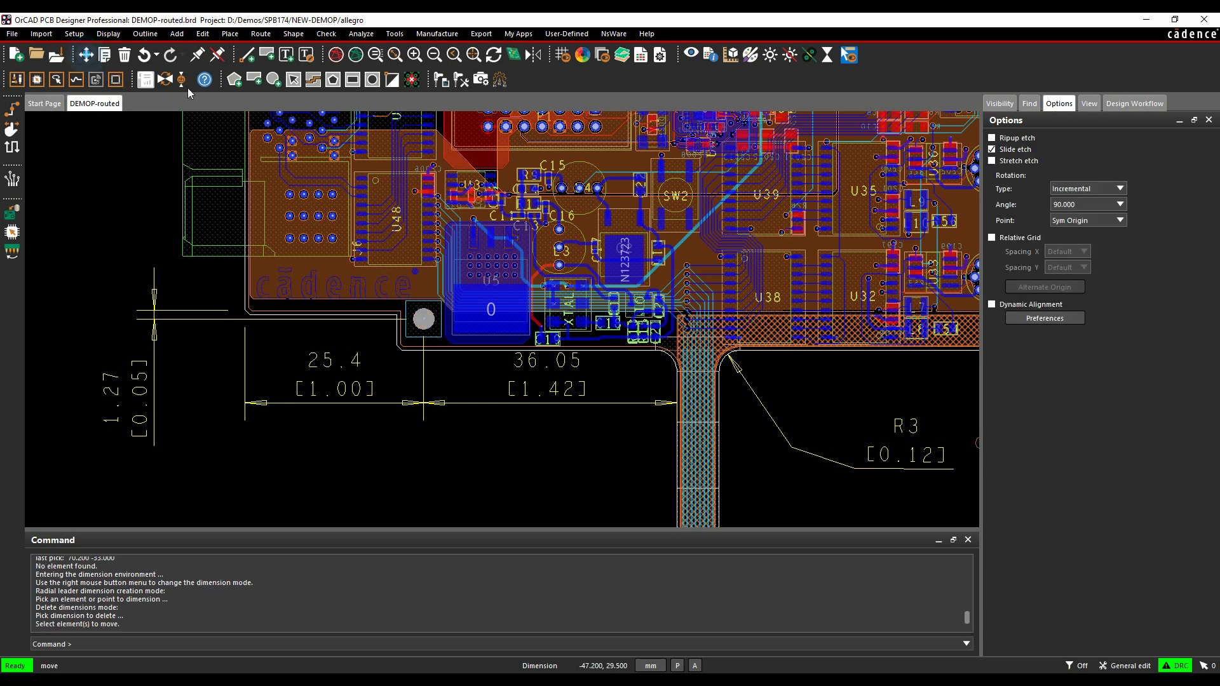
click(1029, 104)
click(995, 188)
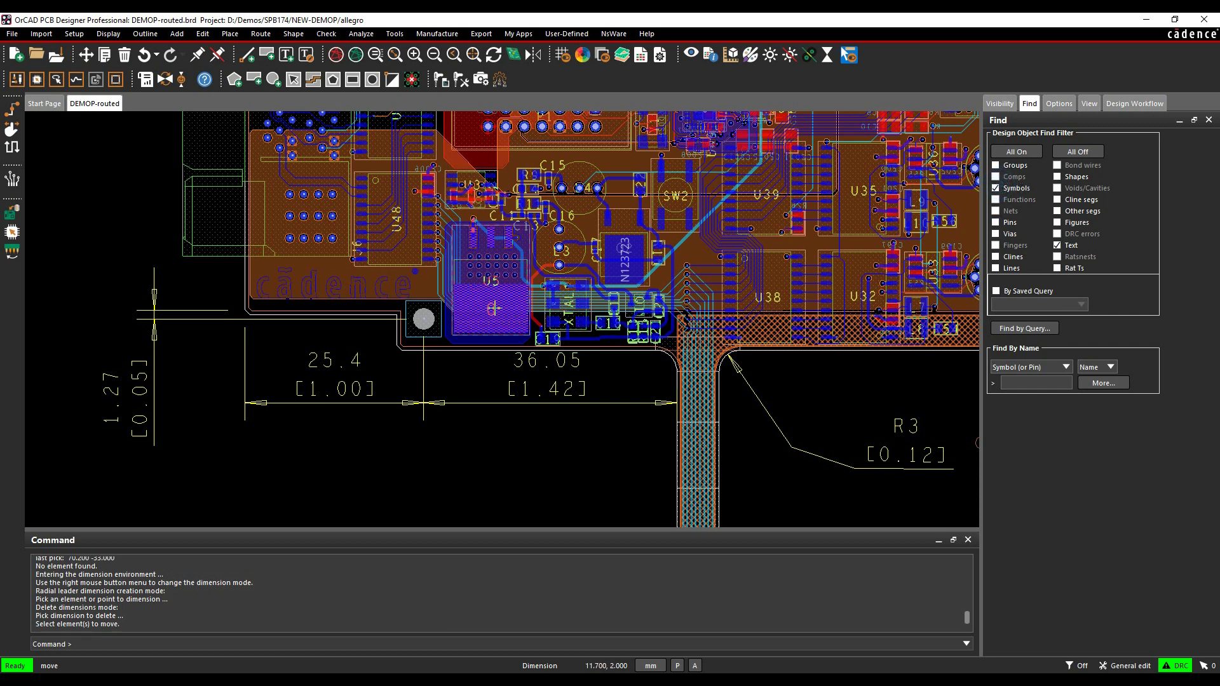
click(427, 319)
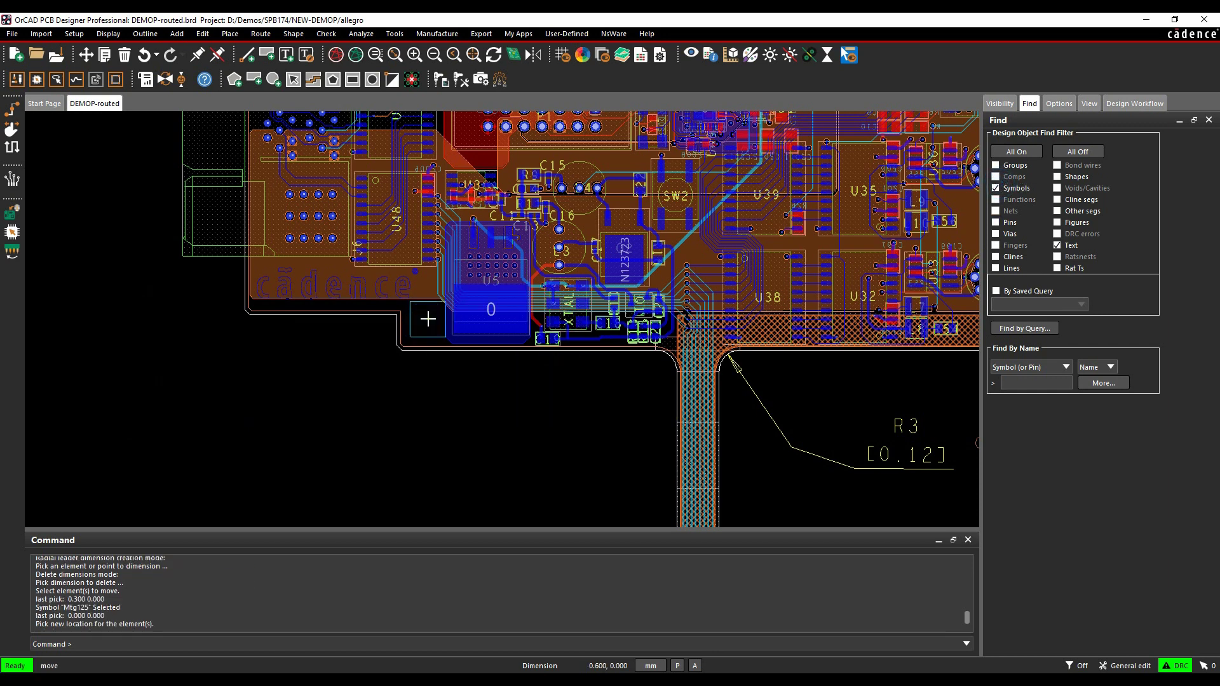
text(ix .5)
key(Return)
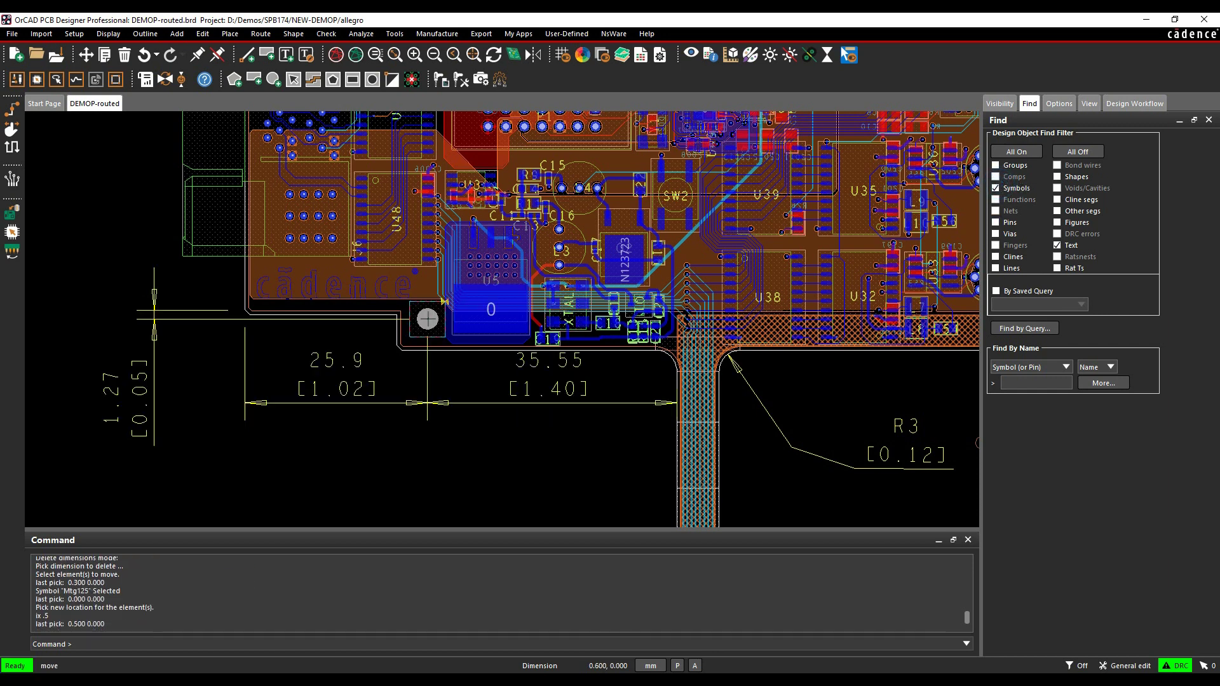
click(444, 472)
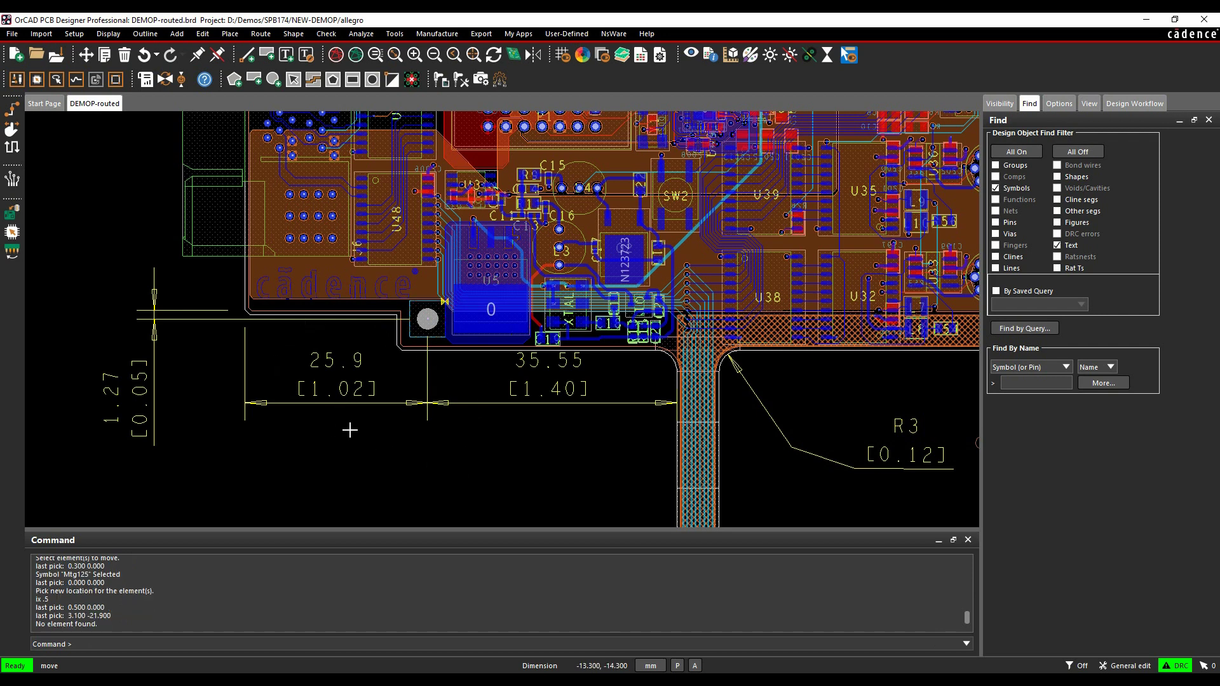